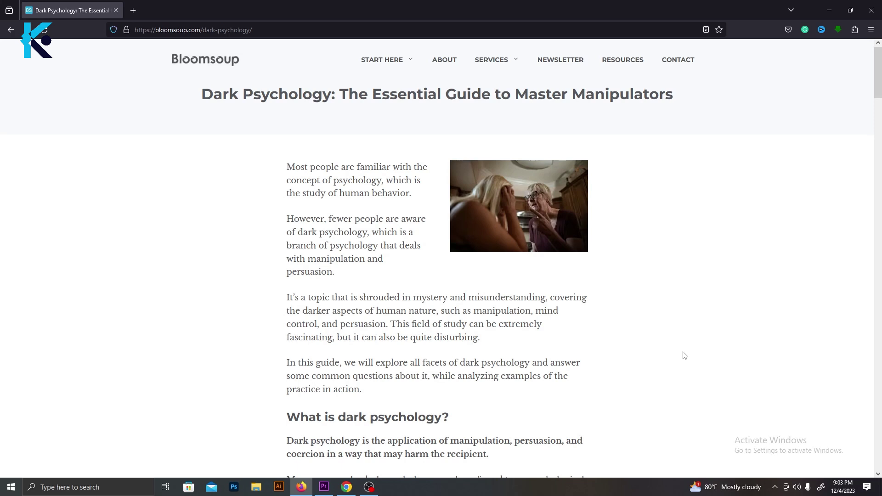
Step: Ask ChatGPT to rewrite the dark psychology article for a YouTube video script and look over the generated script
scroll(685, 355, down, 8)
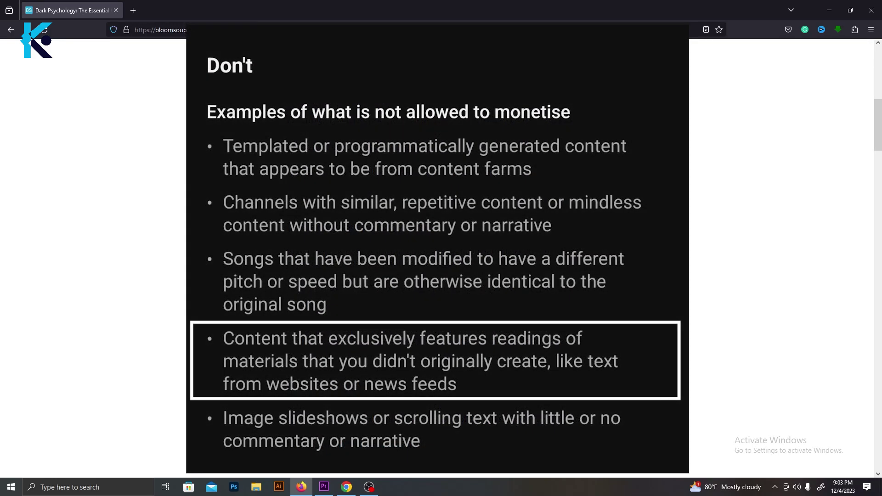
scroll(441, 257, up, 4)
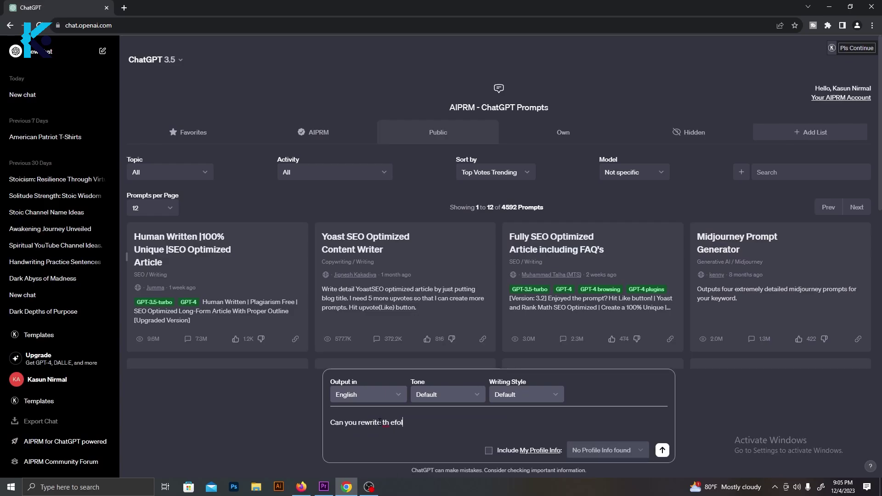
text(r youtube video script)
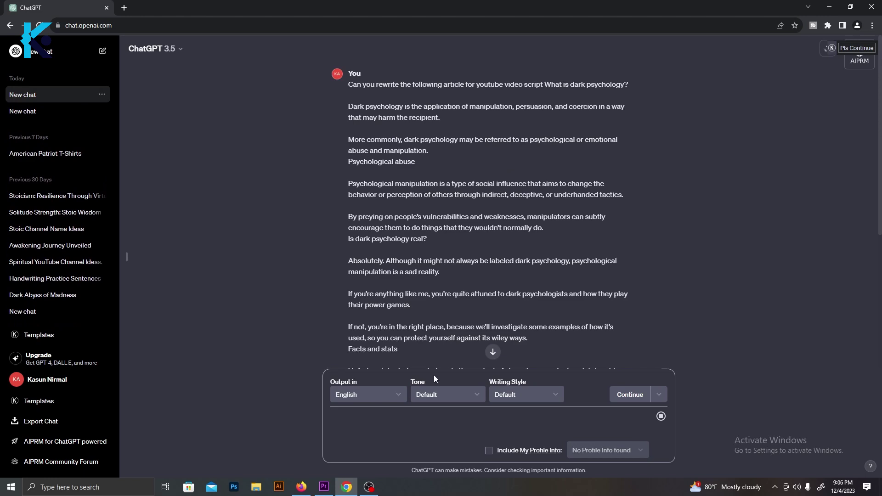
scroll(573, 241, down, 4)
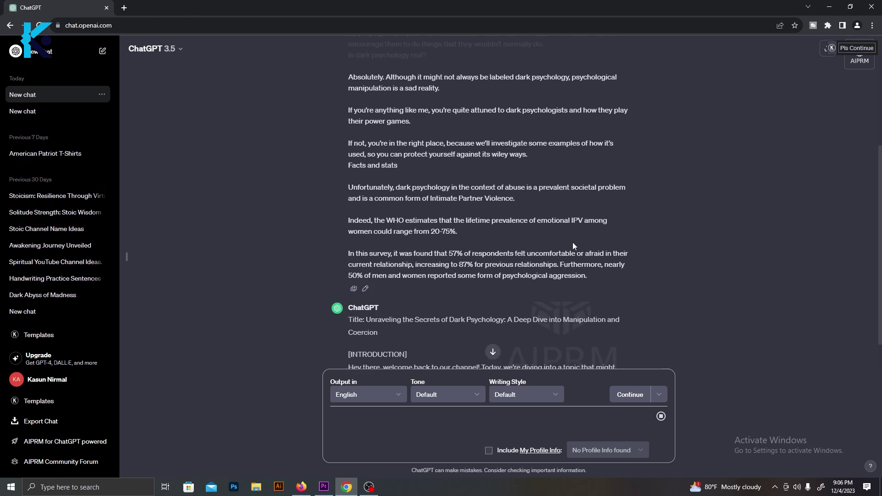
scroll(572, 242, down, 4)
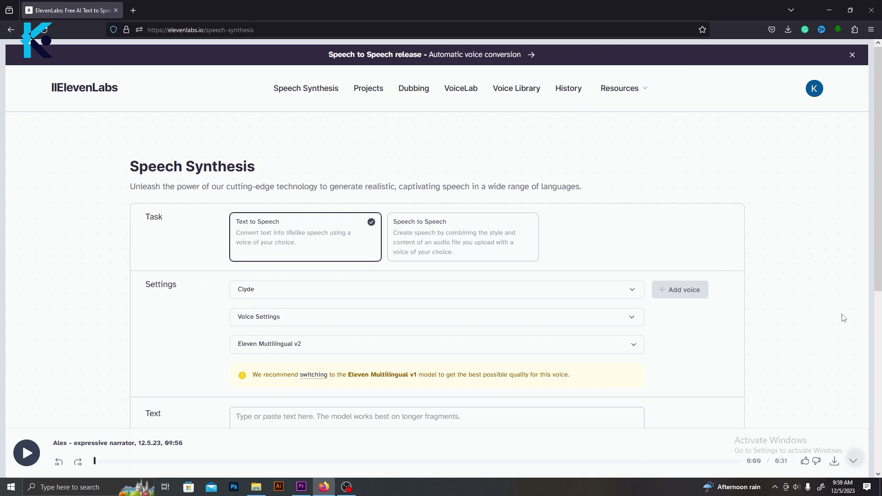
Step: Choose the Josh voice for the Text to Speech task in ElevenLabs
drag(881, 160, 872, 215)
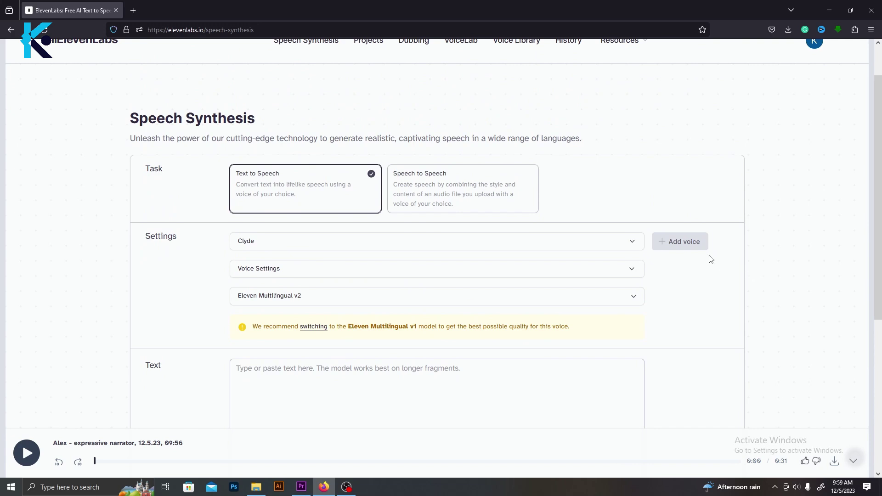
click(685, 243)
click(232, 261)
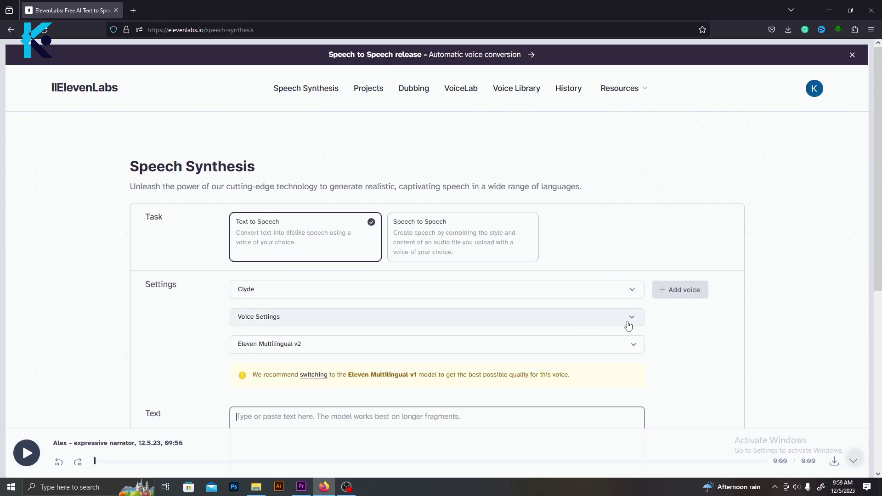
click(638, 292)
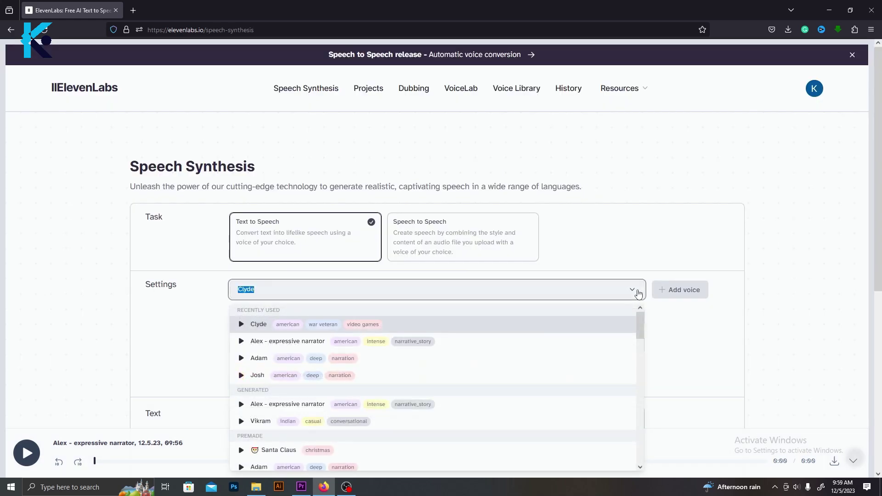
scroll(675, 357, down, 3)
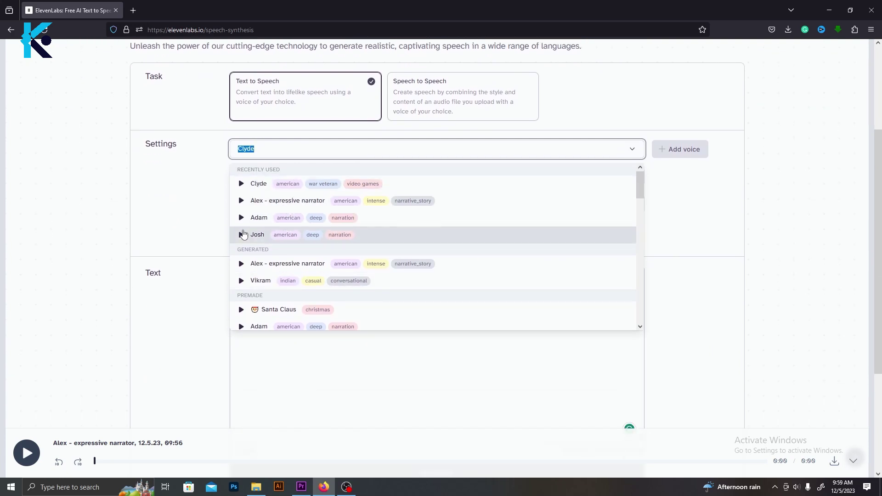
click(244, 235)
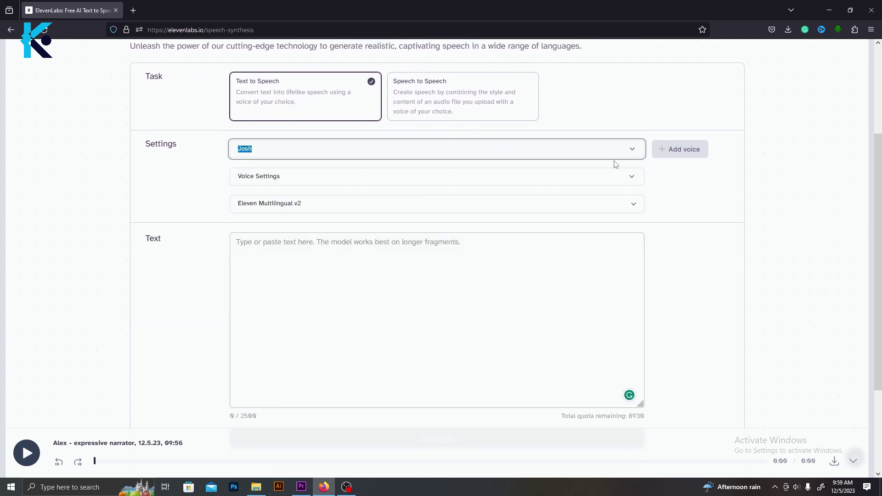
Step: Listen to the previews of the Josh and Santa Claus voices in the voice list
click(636, 156)
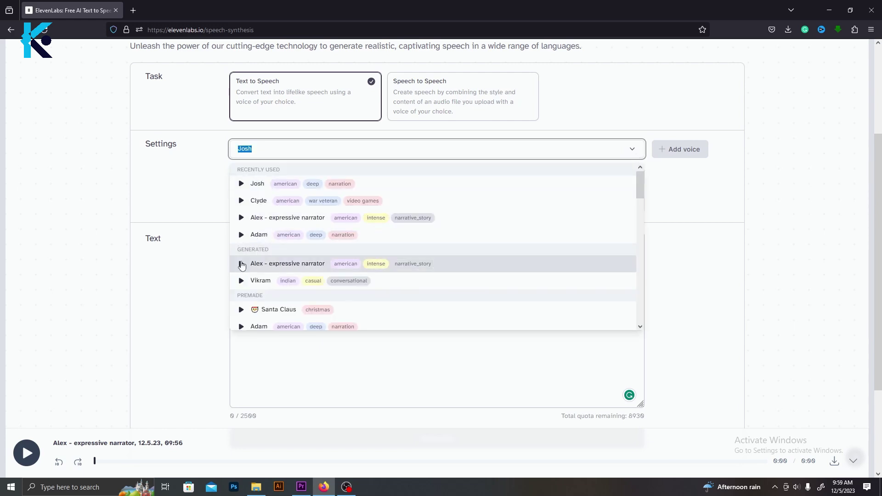
click(241, 183)
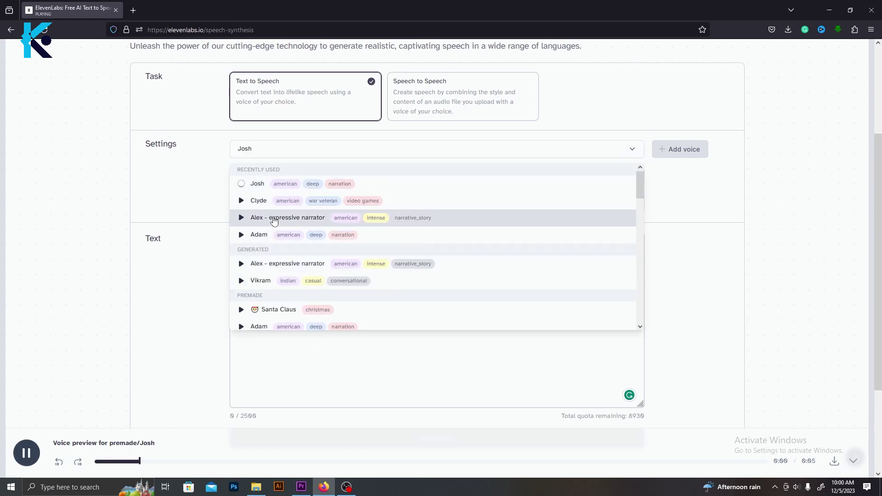
scroll(274, 221, down, 2)
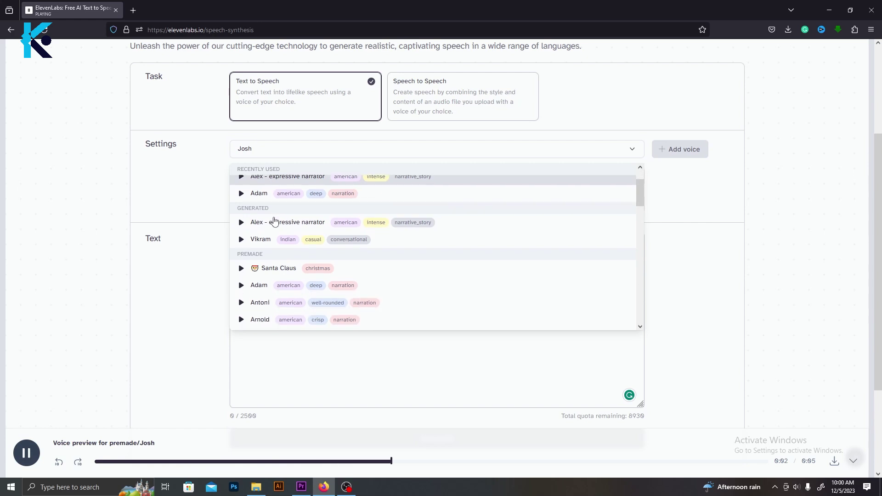
click(241, 268)
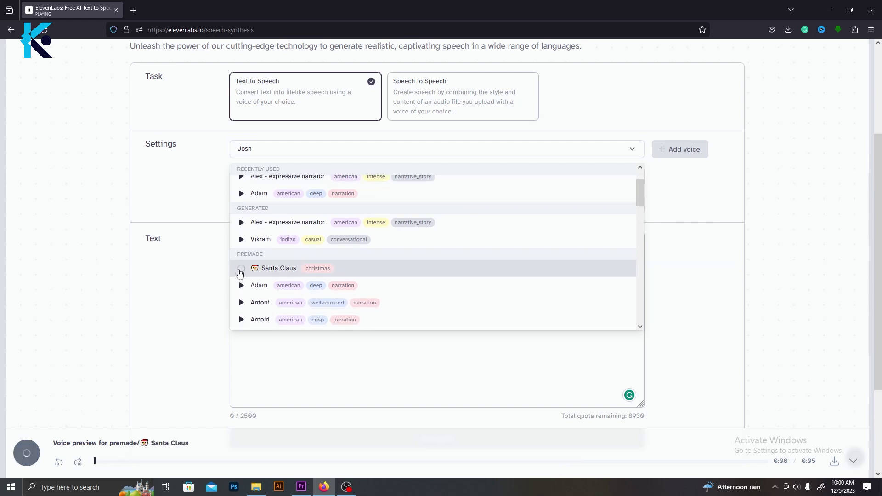
scroll(260, 254, down, 2)
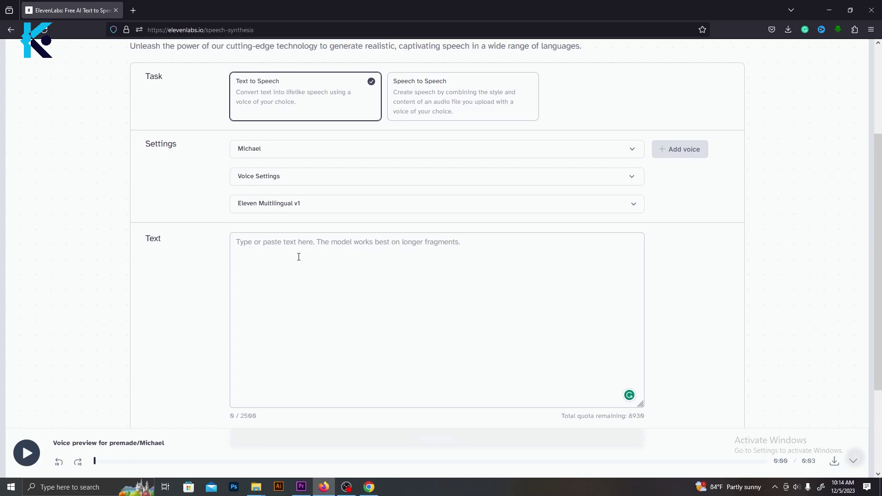
Step: Paste a passage of the ChatGPT script into the ElevenLabs text field and generate its speech
click(369, 487)
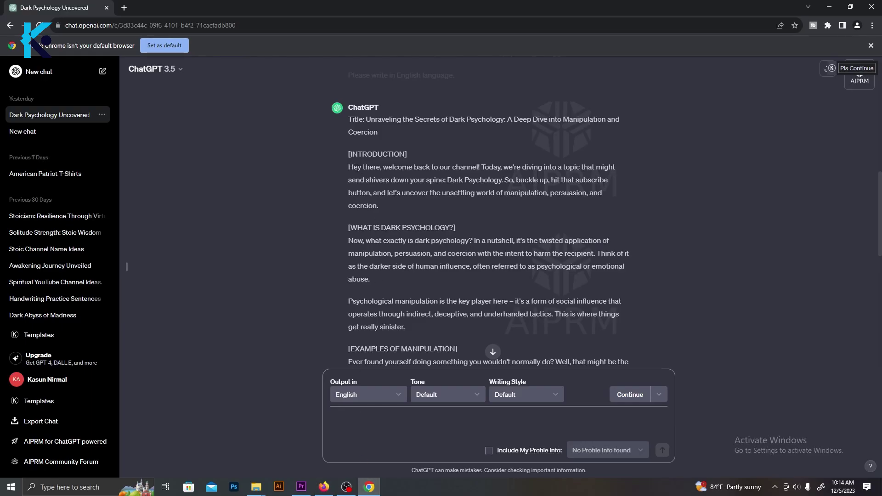
click(324, 487)
click(335, 276)
right_click(336, 278)
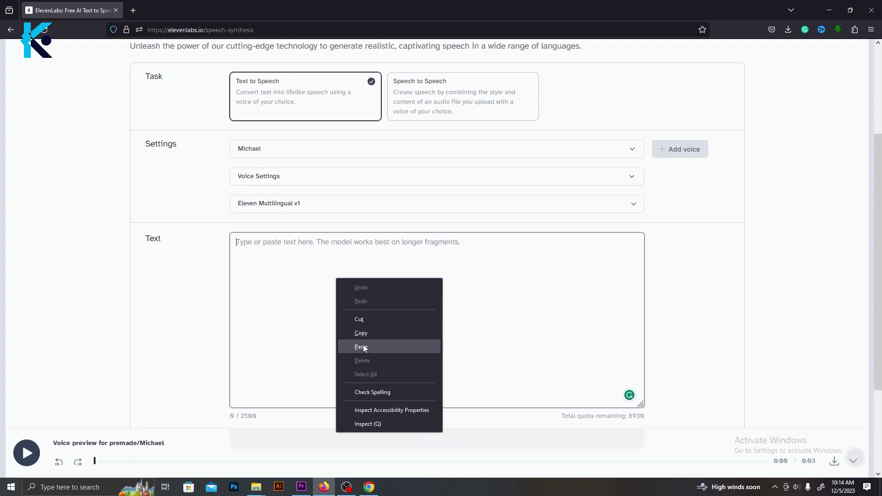
click(361, 347)
scroll(414, 358, down, 2)
click(408, 396)
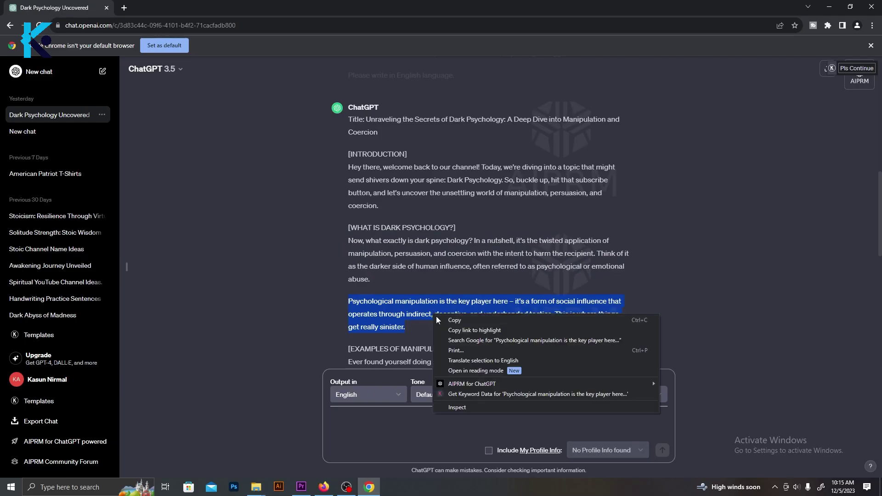
Step: Copy the script paragraph beginning "Psychological manipulation is the key player here" from ChatGPT into ElevenLabs and generate its speech
click(437, 321)
click(324, 486)
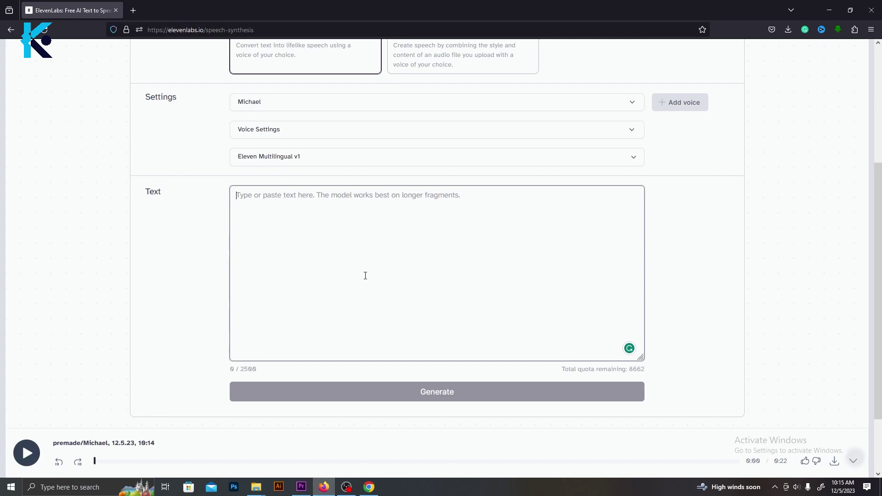
right_click(361, 244)
click(385, 311)
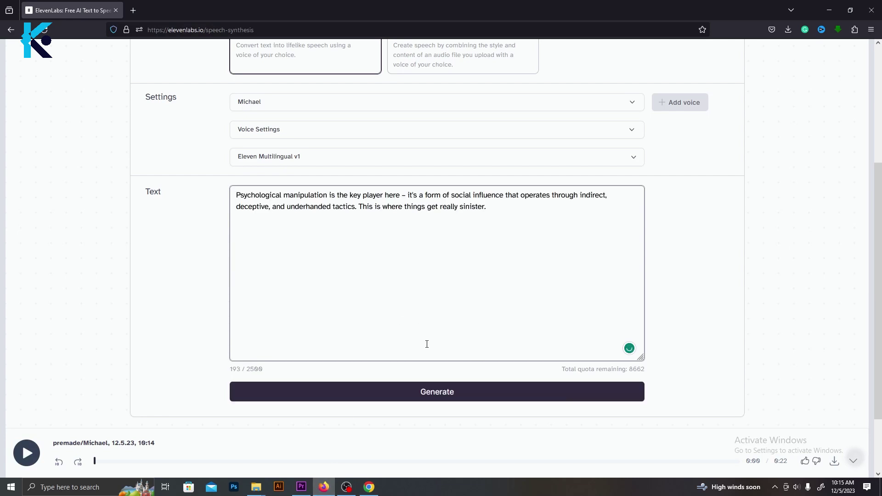
click(435, 392)
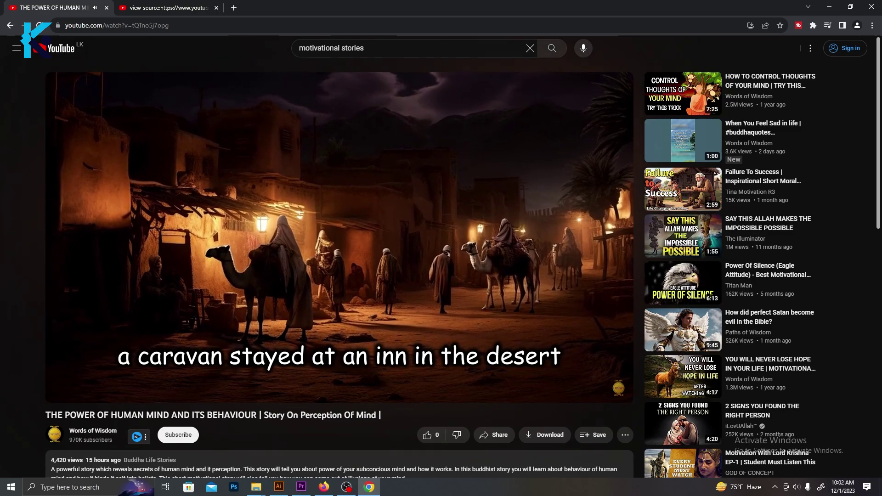
scroll(441, 257, down, 1)
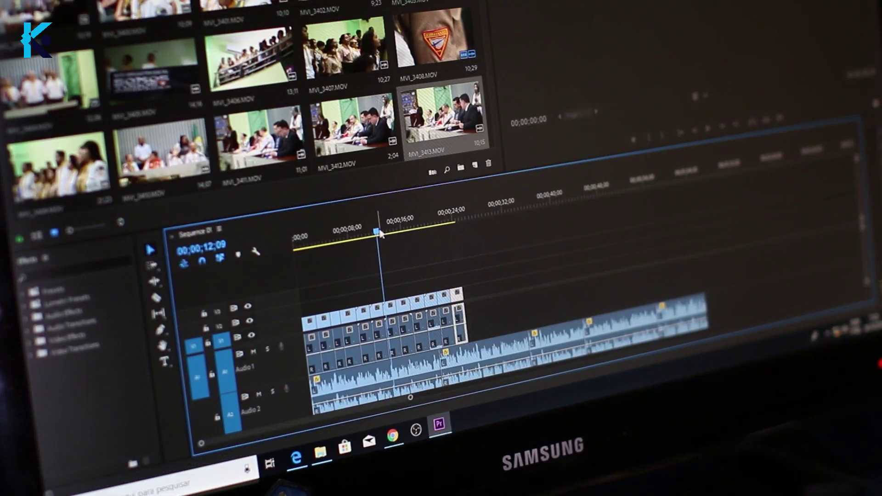
drag(377, 232, 439, 244)
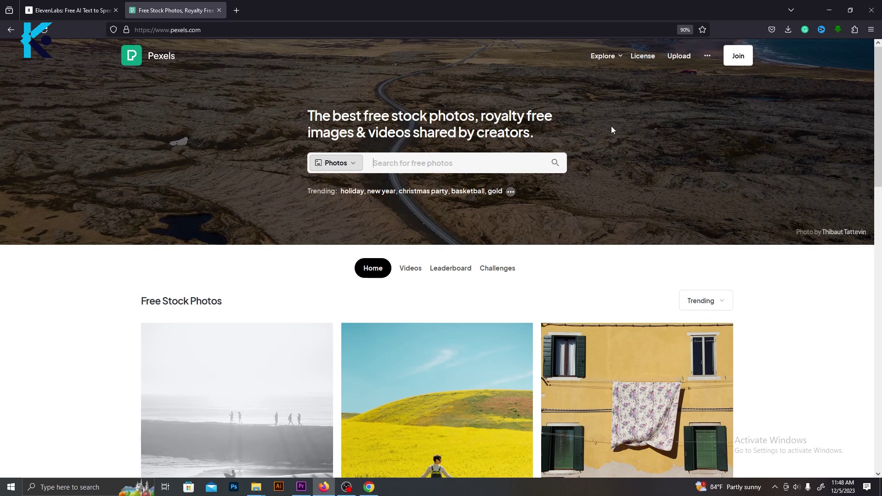
Step: Search Pexels for "dark" stock videos instead of photos
click(352, 165)
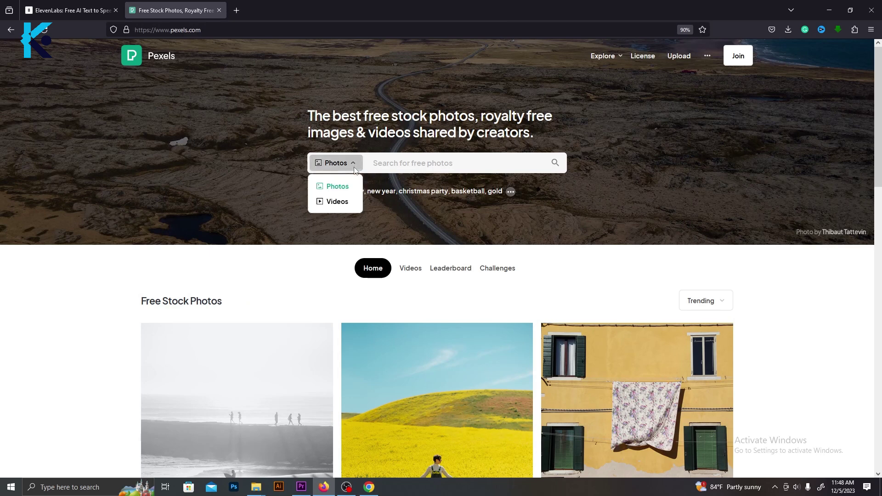
click(352, 207)
text(dark)
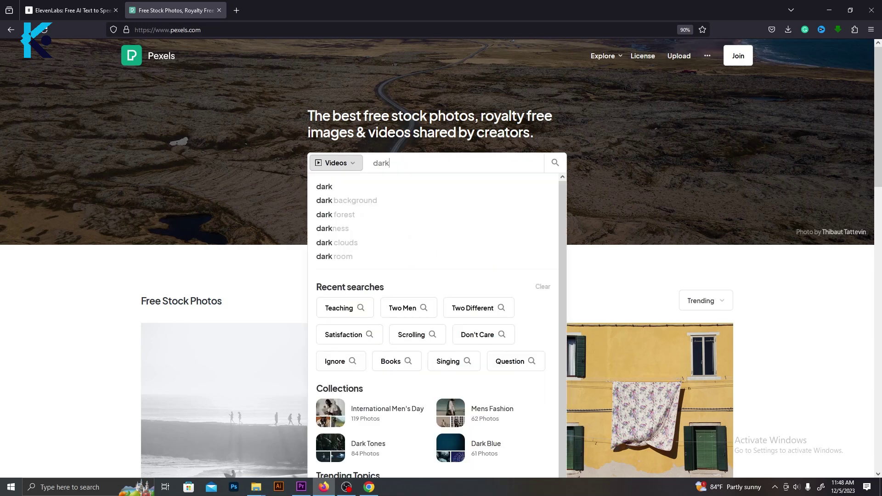
click(380, 190)
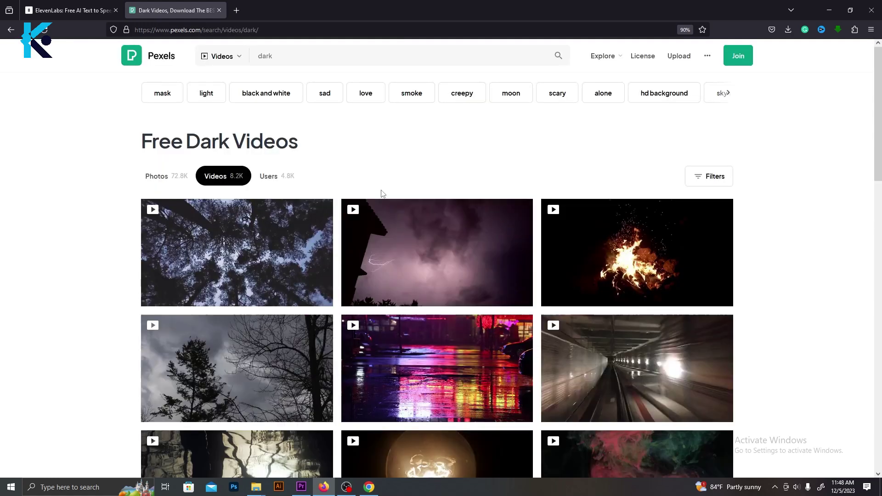
Step: Browse the dark video results and open the clip of the person lying in bed
scroll(381, 193, down, 3)
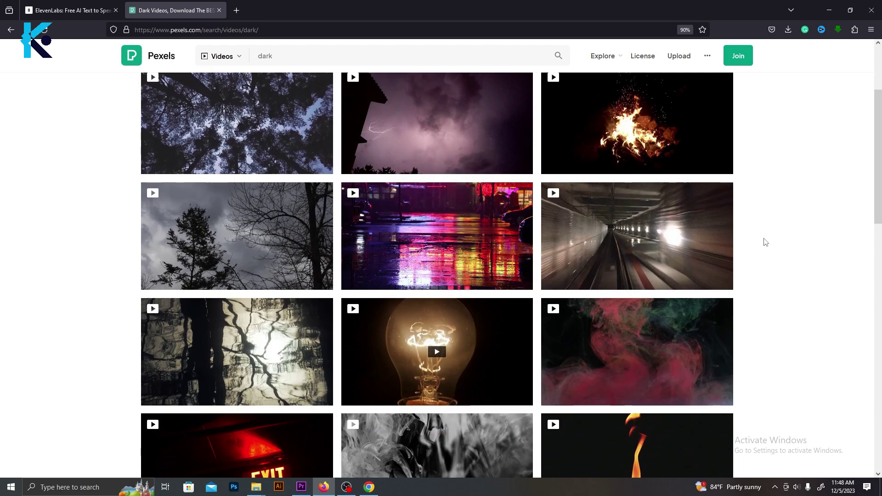
scroll(765, 242, down, 4)
scroll(765, 242, down, 4)
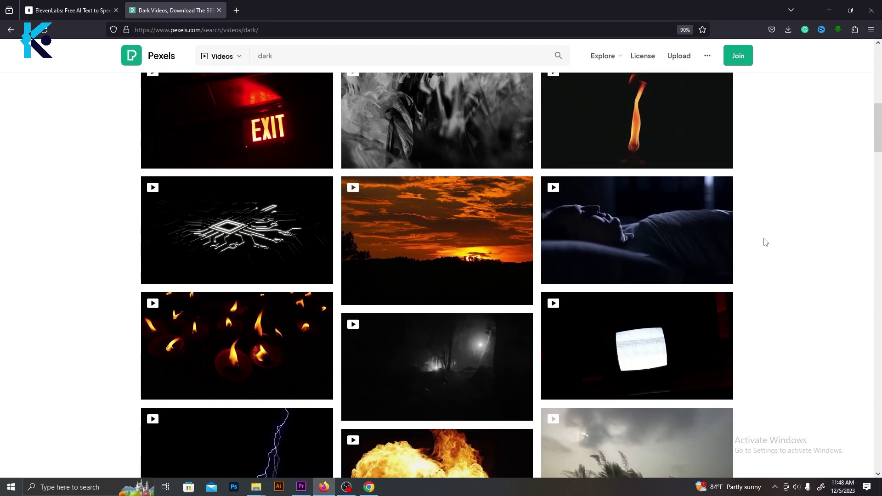
scroll(765, 242, down, 3)
mouse_move(648, 118)
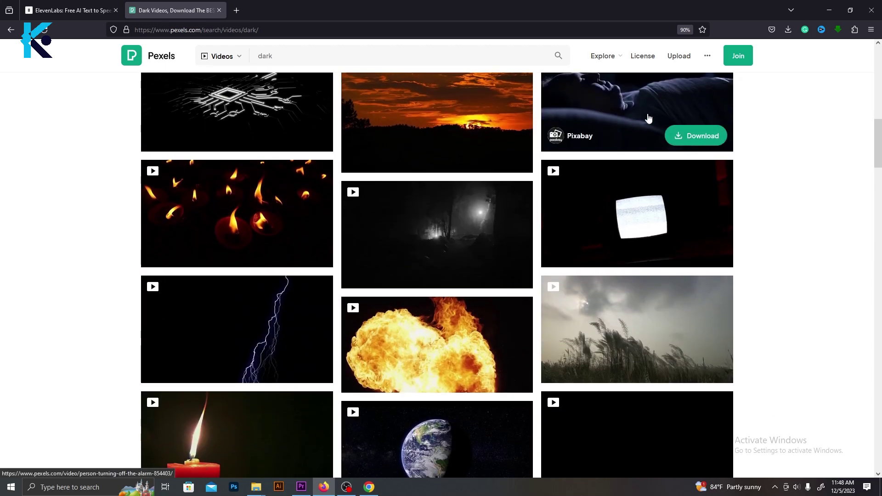
scroll(648, 118, up, 2)
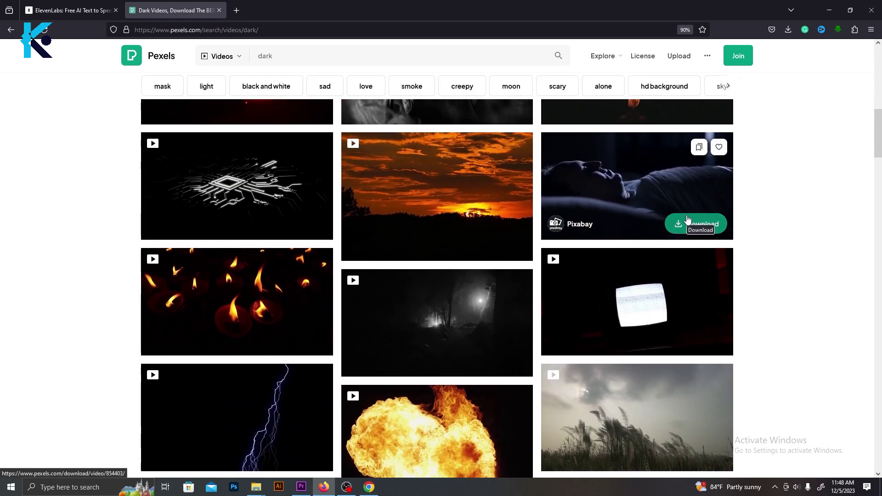
click(676, 201)
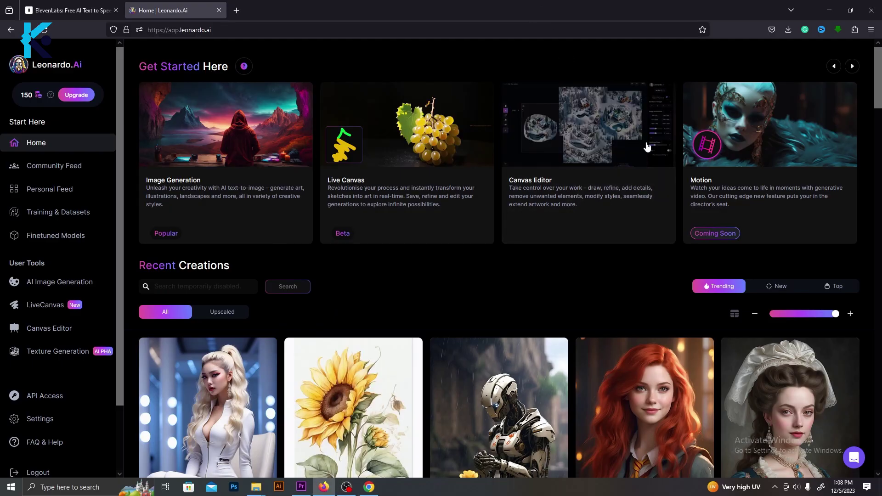
Step: Browse the trending images under Recent Creations on the Leonardo.Ai home page
scroll(880, 111, down, 5)
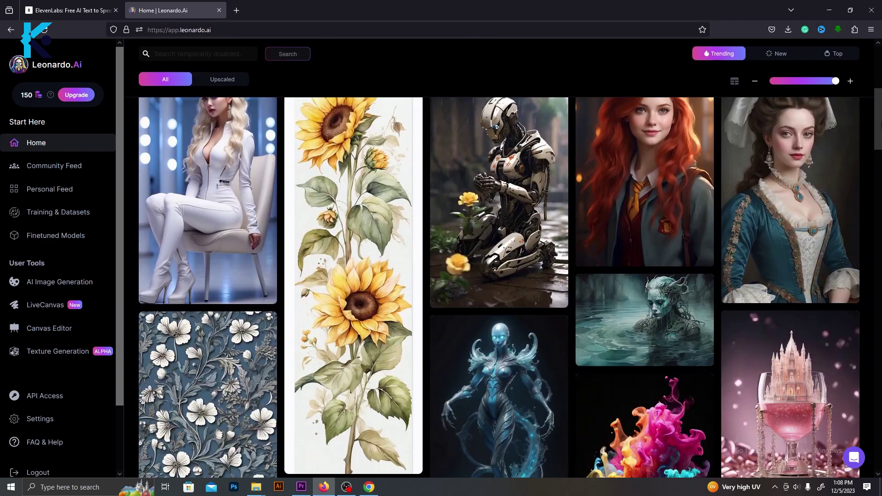
scroll(879, 138, down, 5)
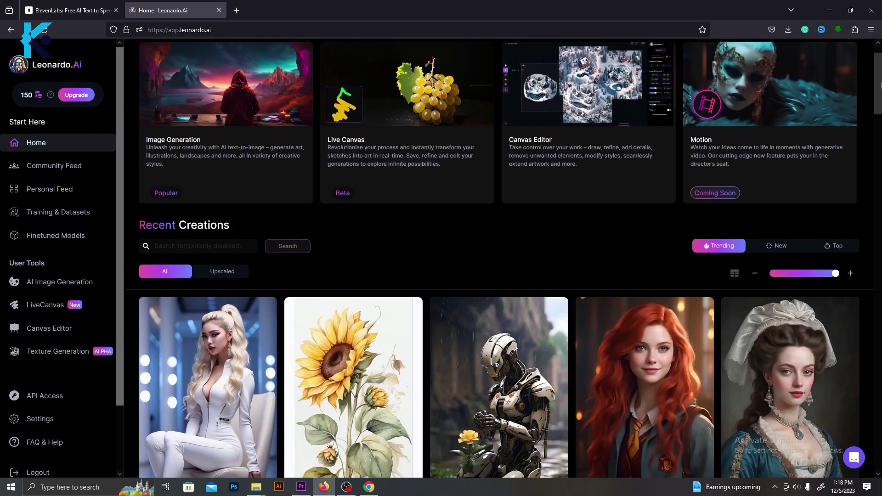
scroll(675, 269, down, 5)
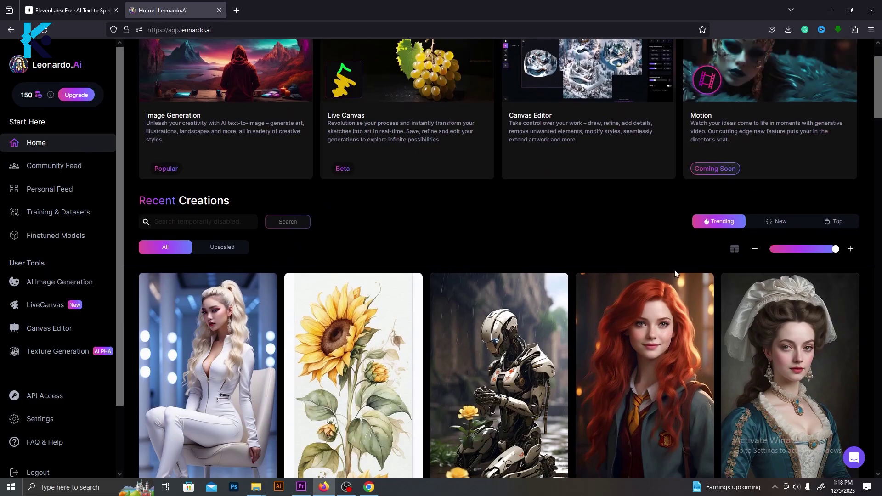
scroll(675, 275, down, 10)
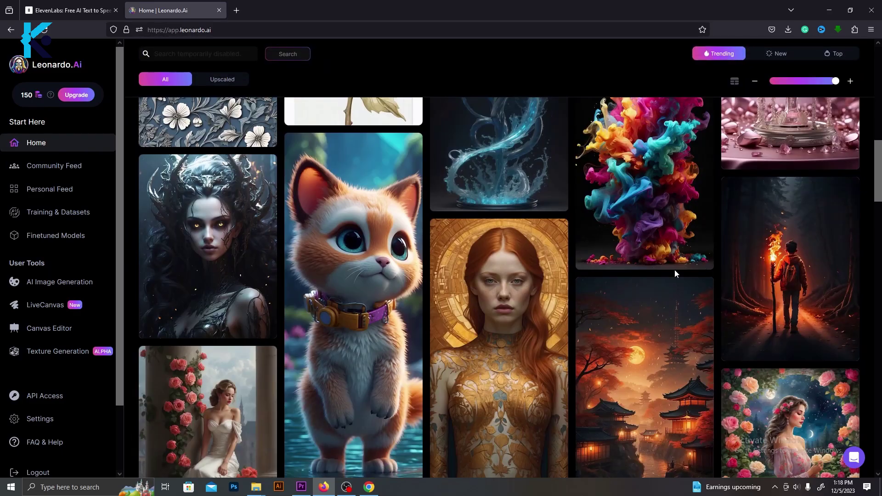
Step: Examine more trending artworks further down the Leonardo.Ai home feed
scroll(676, 274, down, 10)
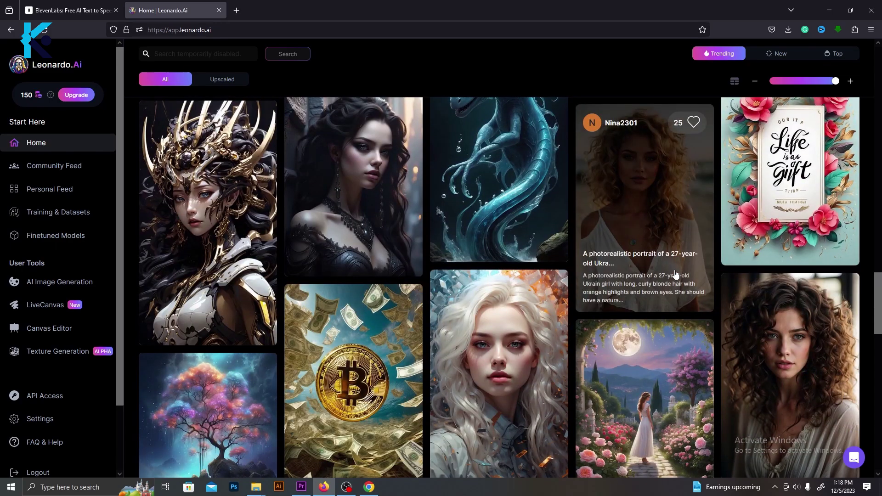
scroll(676, 275, down, 10)
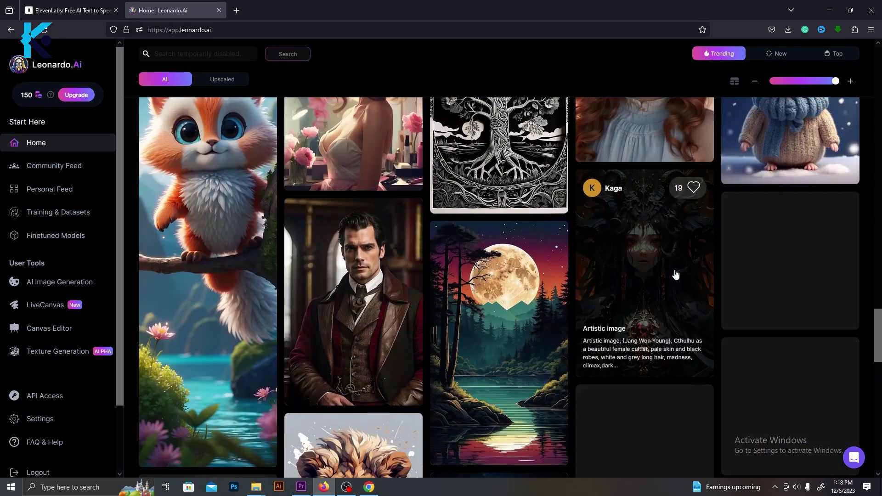
scroll(675, 274, down, 3)
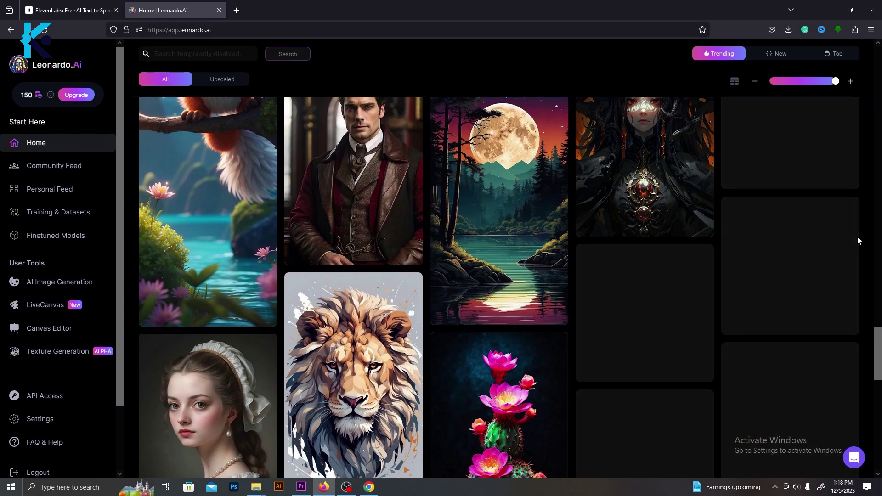
scroll(858, 241, down, 3)
scroll(859, 241, up, 3)
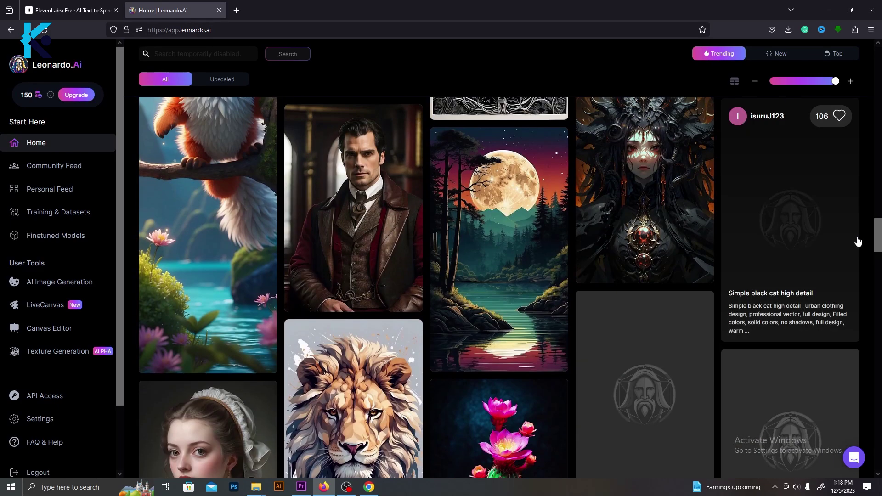
scroll(790, 230, up, 4)
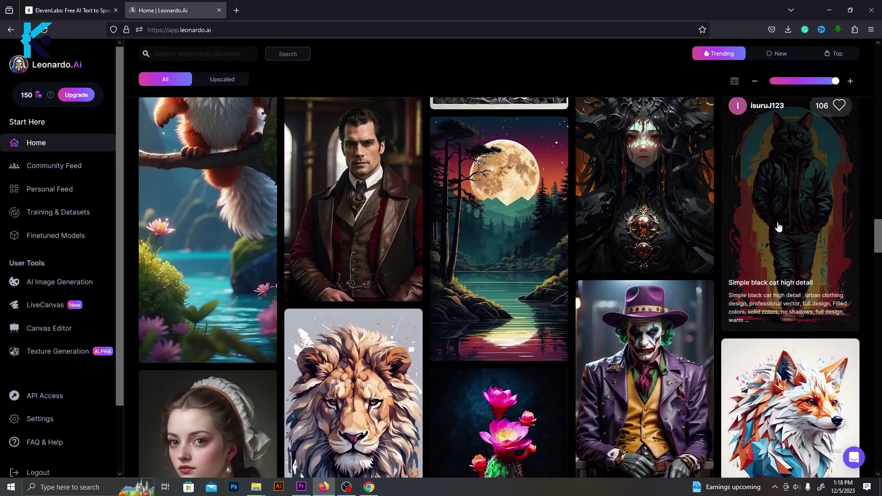
scroll(709, 234, down, 5)
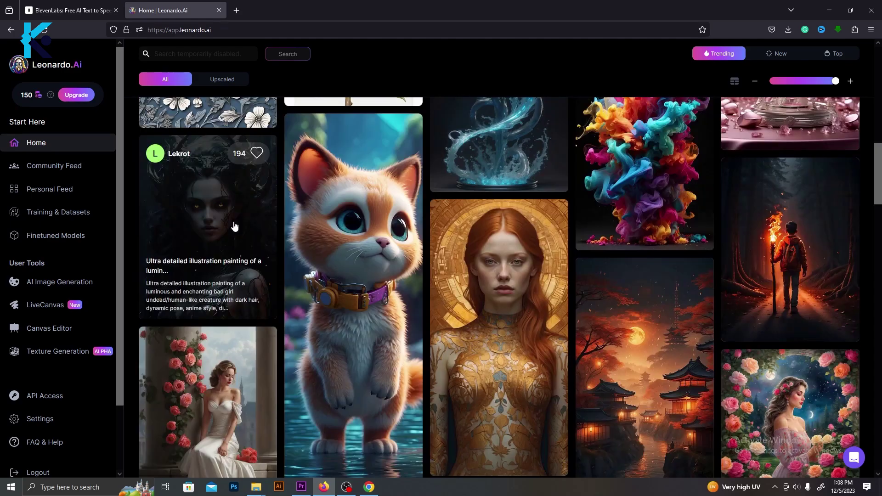
Step: Open the details of the horned dark-fantasy woman image and go to image generation with its Leonardo Diffusion XL model
click(234, 221)
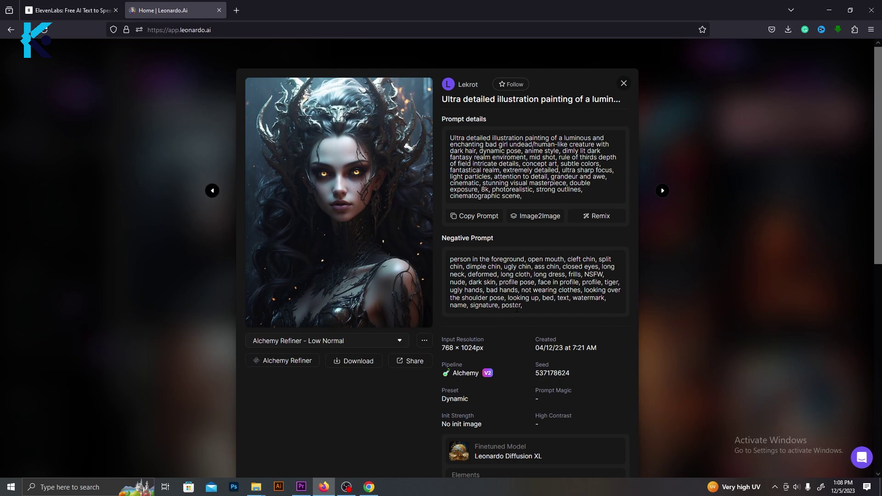
scroll(517, 309, down, 3)
click(528, 413)
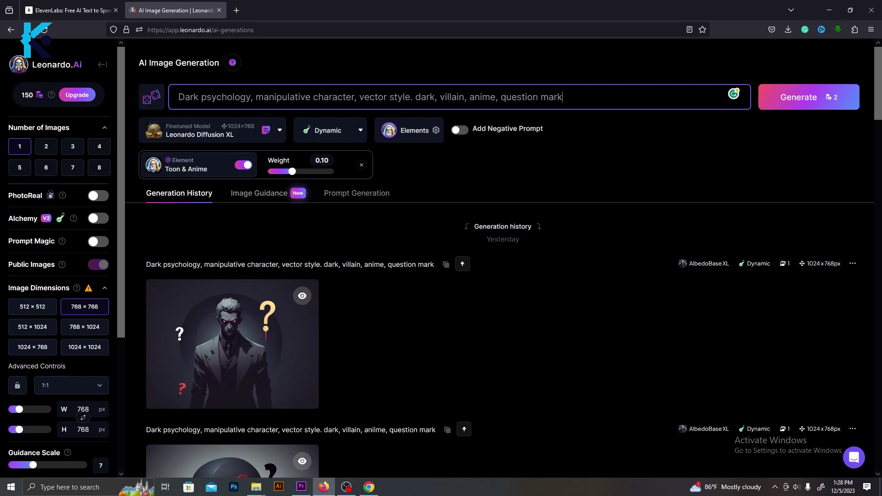
Step: Review the wording of the dark psychology image prompt and change its ending to "question marks"
drag(179, 96, 403, 97)
drag(178, 97, 355, 97)
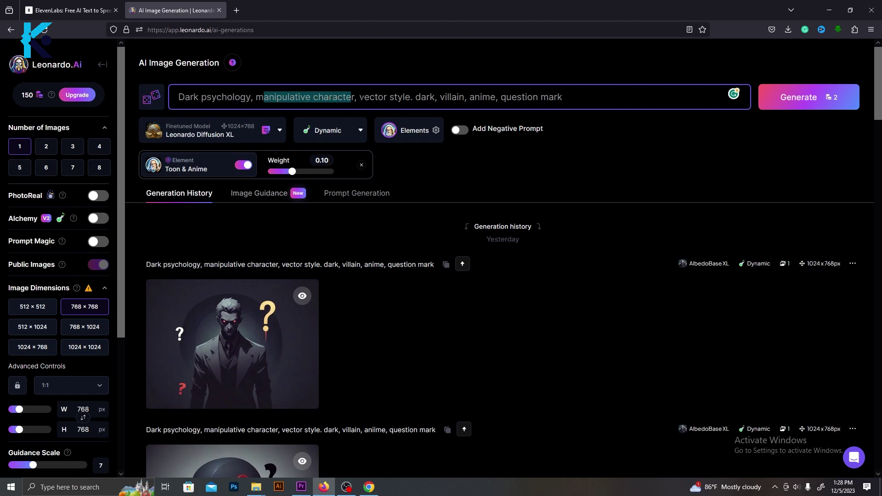
click(364, 97)
key(shift+Right)
key(shift+Right)
key(shift+Right)
key(shift+Right)
key(shift+Right)
key(shift+Right)
key(shift+Right)
key(shift+Right)
key(shift+Right)
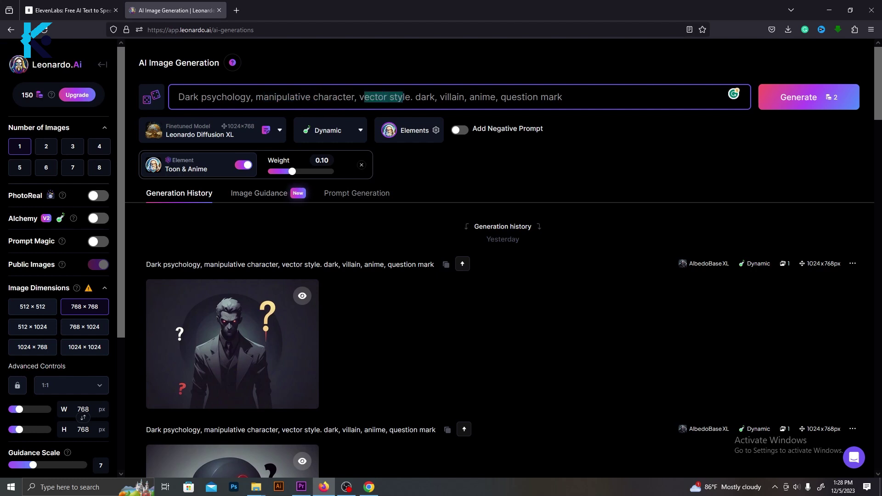
key(End)
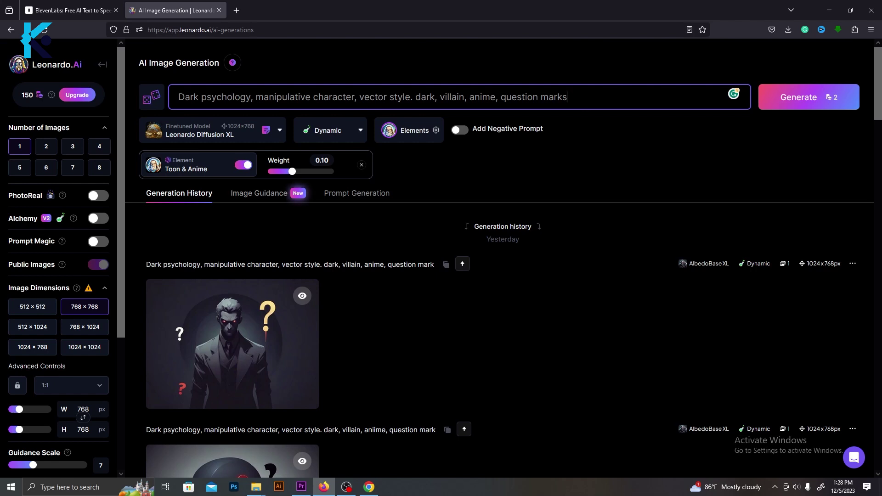
Step: Set the output to 2 images at 1024 × 768, generate them and look over the results
click(40, 150)
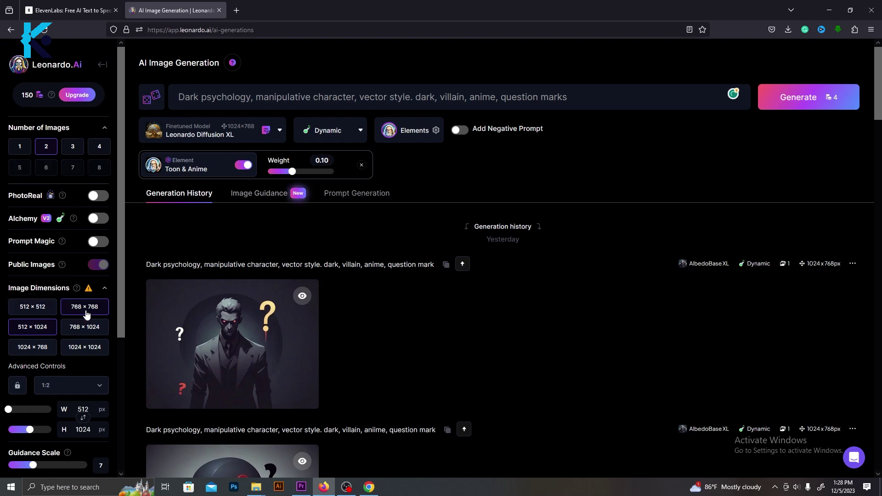
click(86, 331)
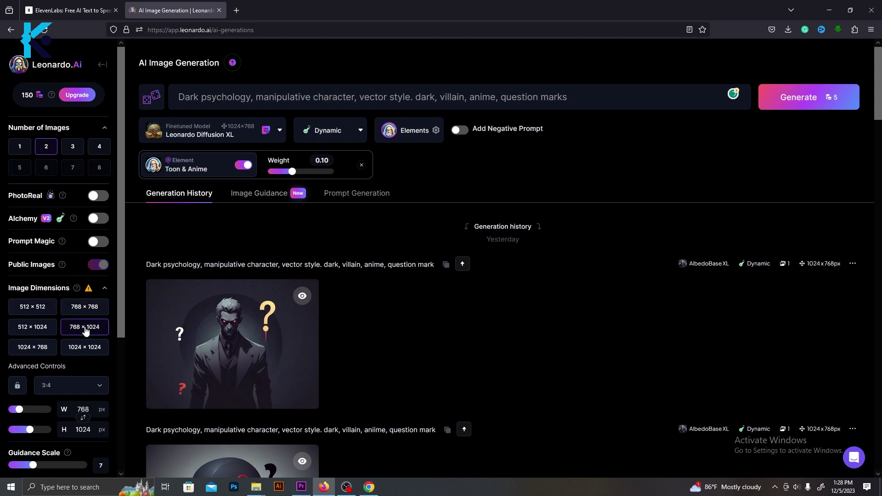
click(39, 344)
click(810, 100)
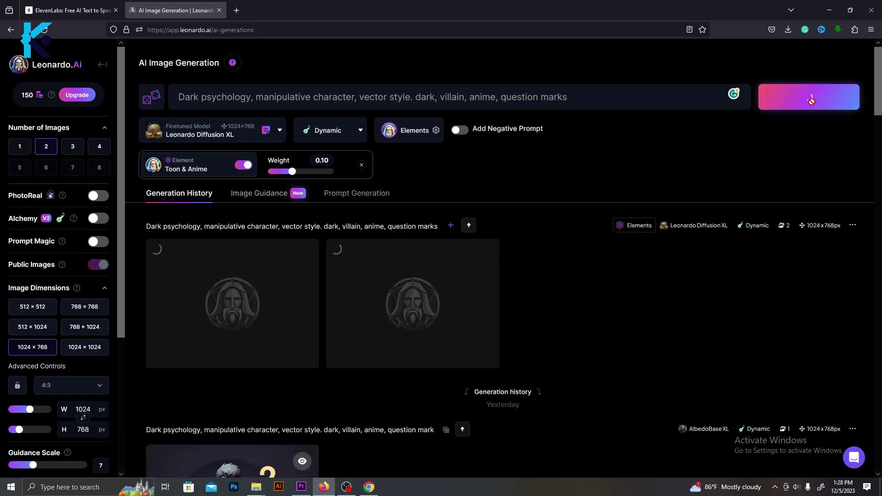
scroll(744, 221, down, 1)
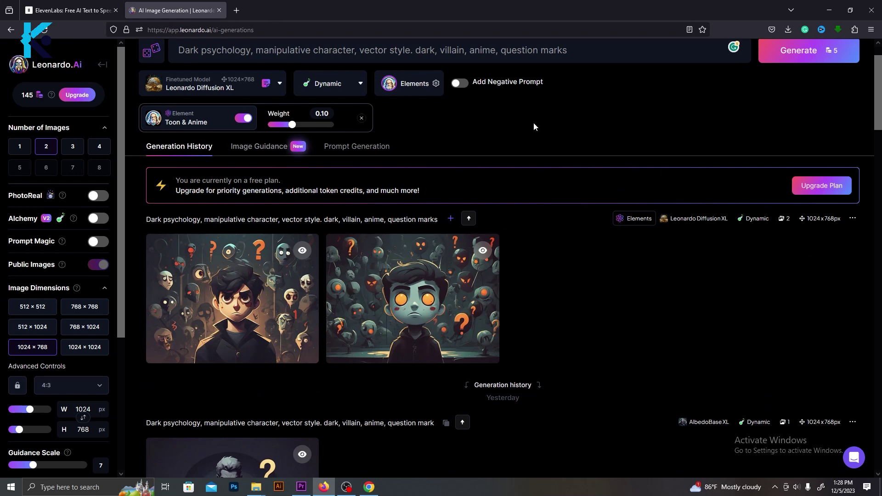
scroll(531, 123, up, 1)
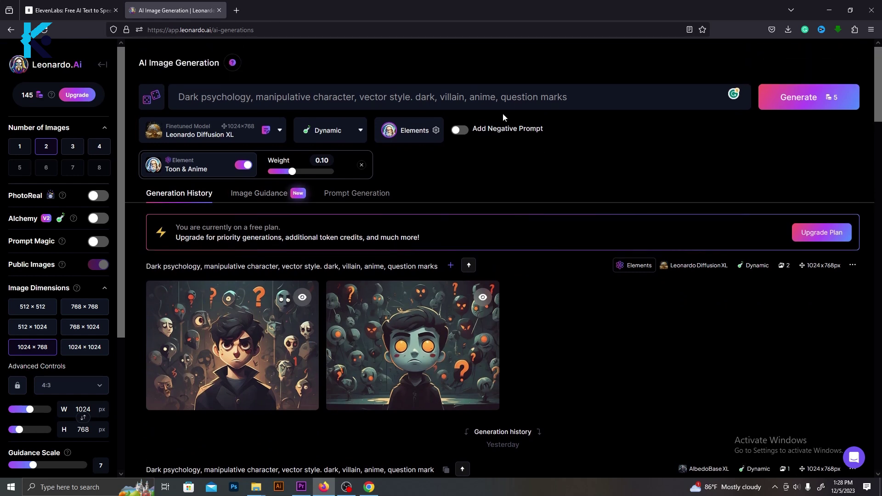
Step: Revise the prompt's ending to "scary villain in a suit, anime style, question mark" and generate new images
click(495, 97)
text(stlyle)
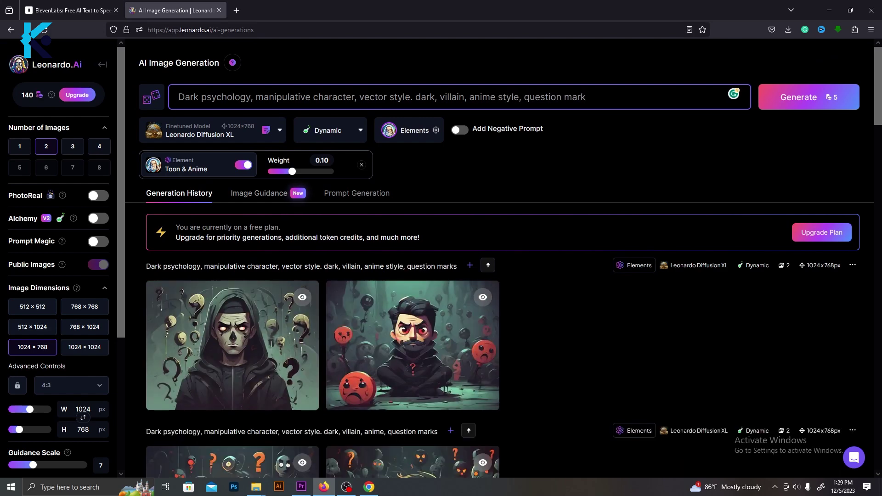
text(scary)
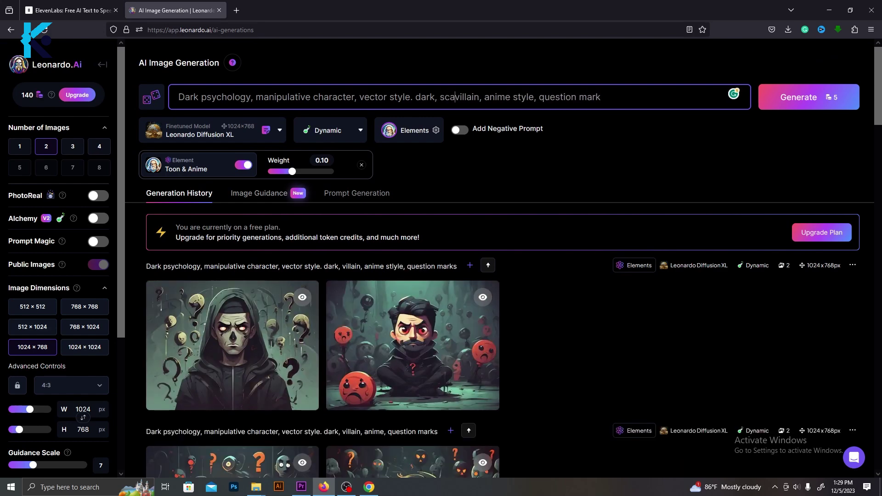
click(490, 96)
text(in a suit)
click(823, 96)
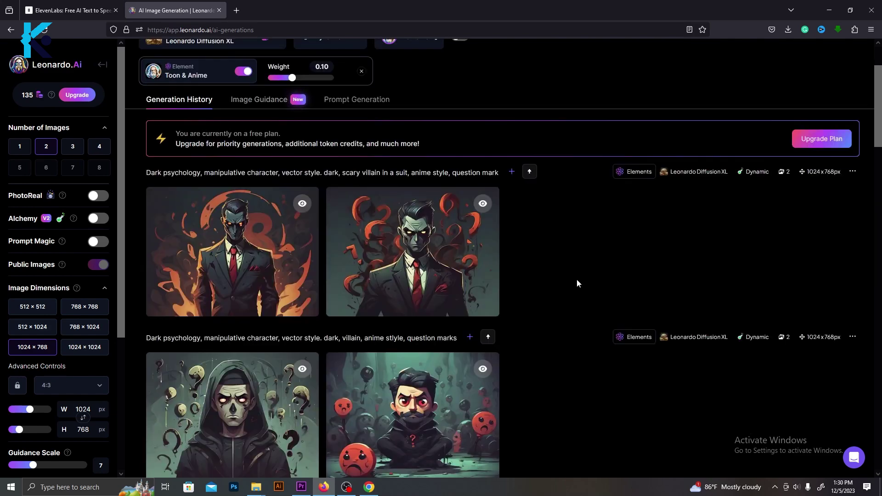
Step: Search Pixabay's royalty-free music for "scary suspense"
scroll(577, 284, up, 2)
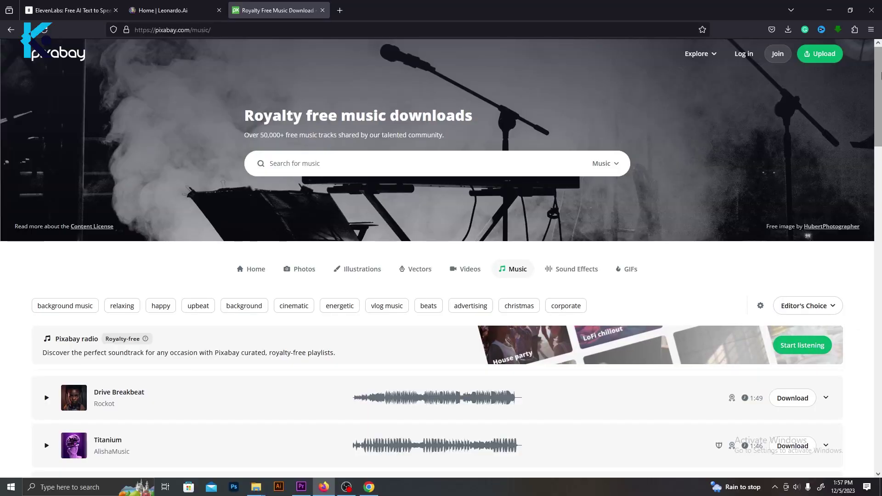
mouse_move(878, 66)
mouse_down()
mouse_move(878, 76)
mouse_move(878, 65)
mouse_up()
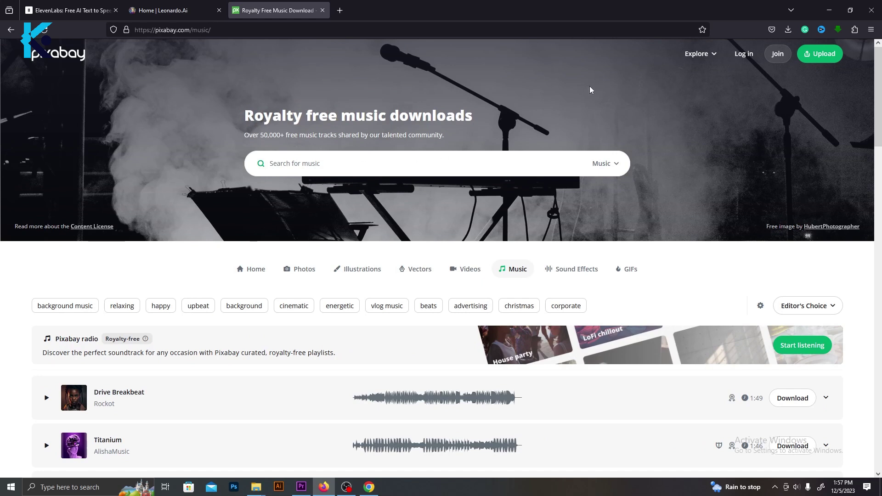
text(scary)
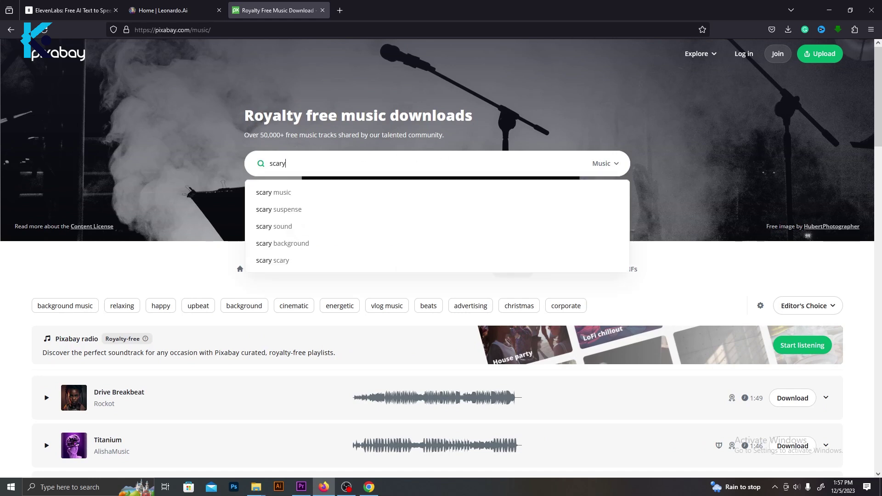
click(350, 213)
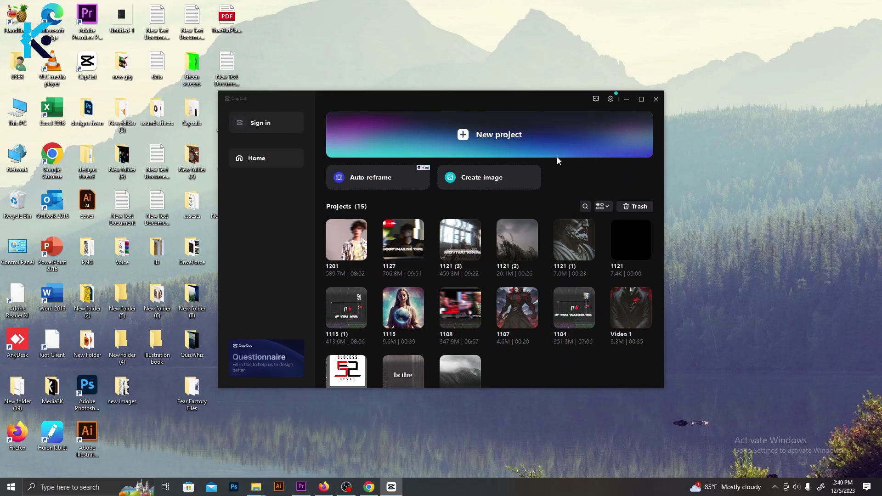
Step: Create a new project in CapCut and set its aspect ratio to 16:9
click(557, 156)
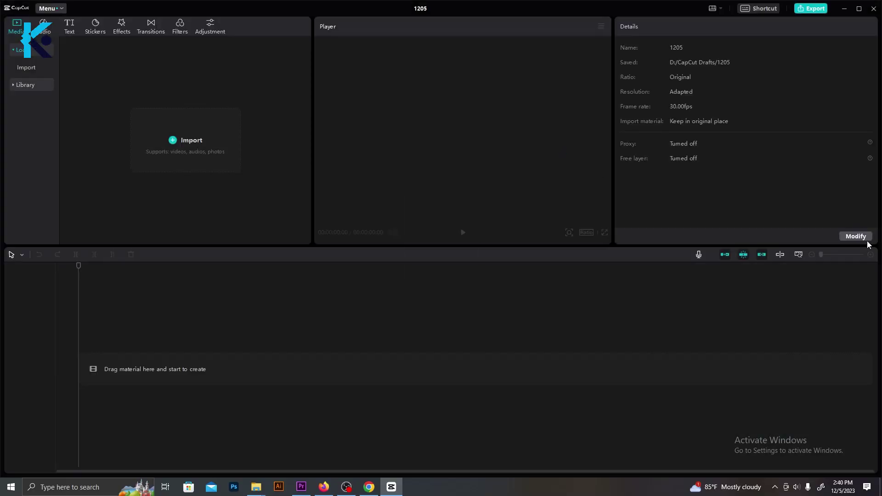
click(863, 238)
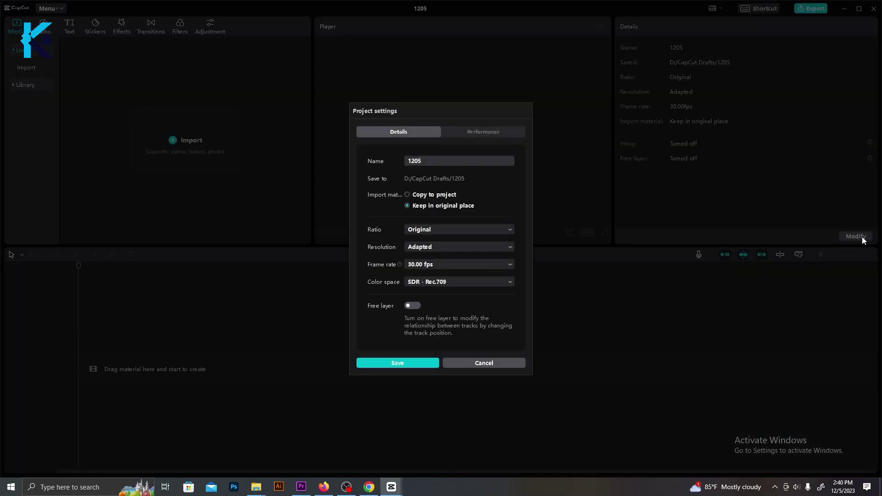
click(492, 230)
click(441, 256)
click(492, 230)
click(440, 257)
click(391, 364)
Step: Import all the images, audio files and videos from the desktop folder D2 into the project
click(191, 145)
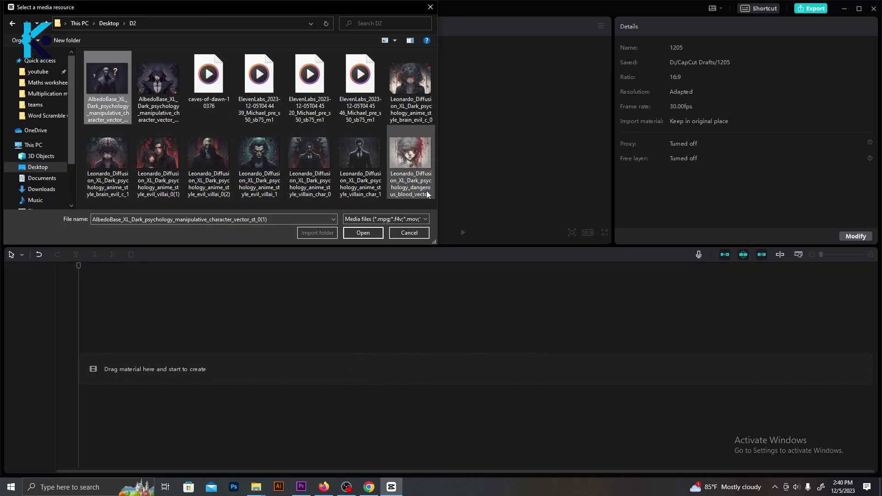
shift+click(416, 186)
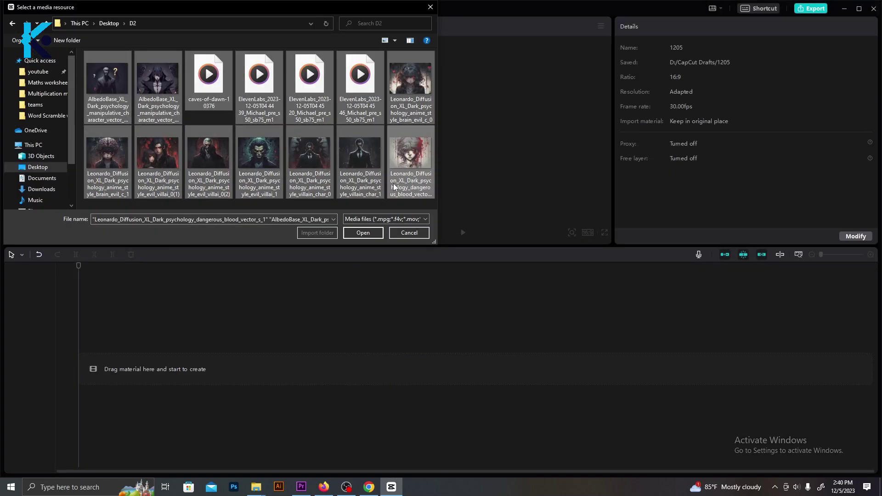
click(357, 235)
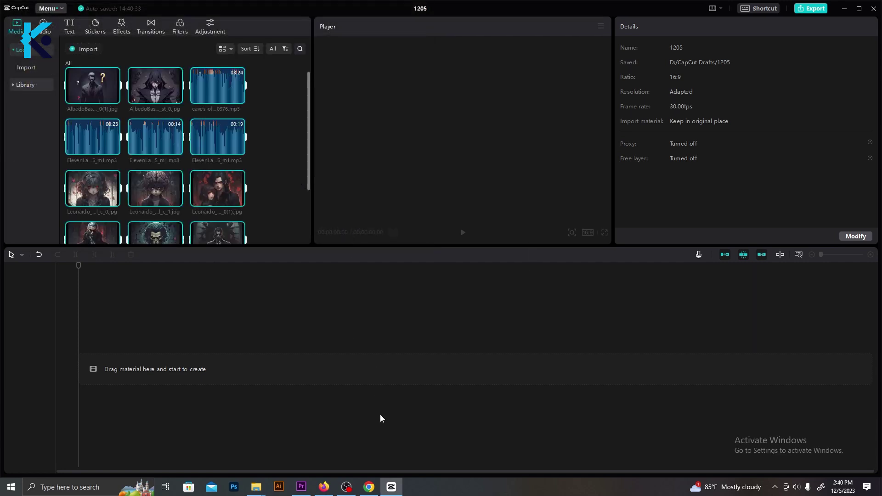
Step: Place the three ElevenLabs voice-over files end to end on the audio track, starting at zero
click(98, 137)
drag(97, 137, 79, 378)
key(space)
drag(155, 142, 338, 399)
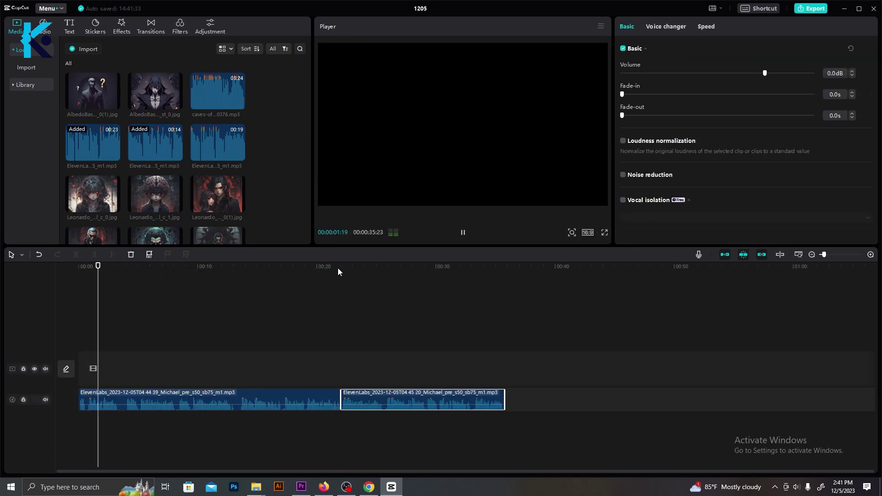
drag(222, 155, 507, 401)
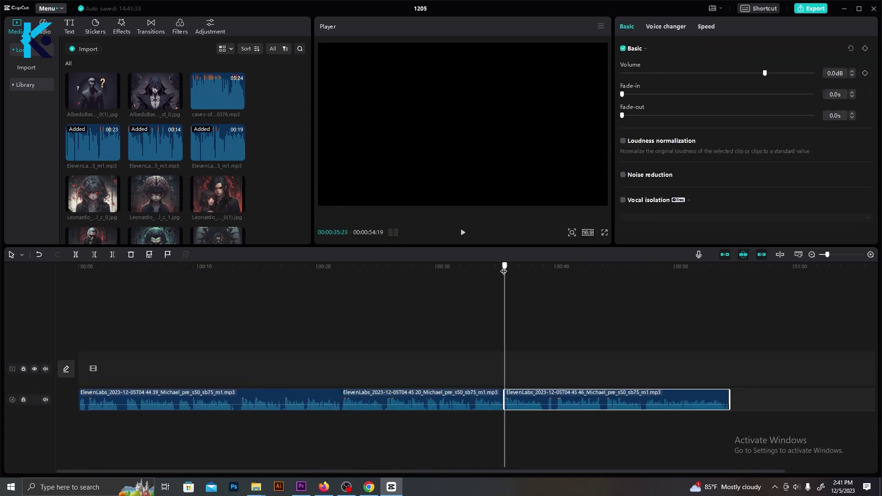
Step: Place the candlelit skull video at the timeline's start and trim it to about 4 seconds to match the narration
scroll(194, 179, down, 3)
drag(92, 212, 81, 374)
key(space)
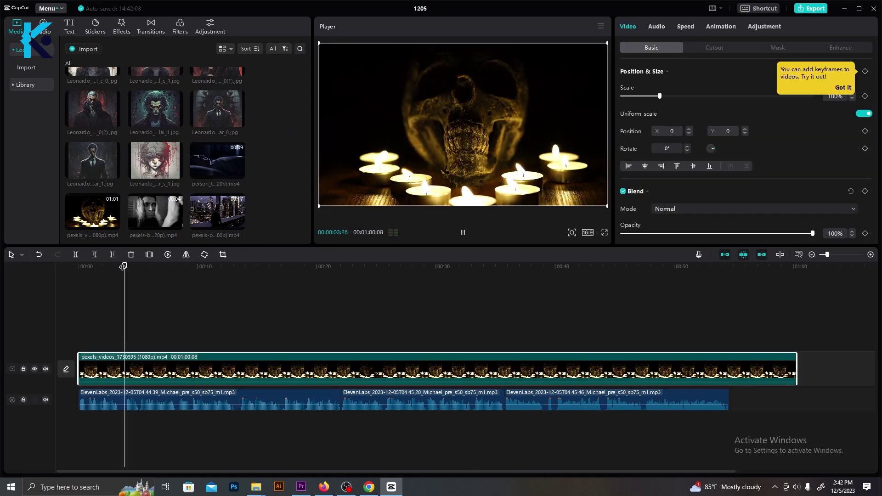
drag(102, 268, 129, 282)
drag(797, 370, 130, 385)
click(122, 299)
Step: Add the black-and-white Pexels clip directly after the skull clip and play the sequence against the voice-over
drag(155, 211, 131, 369)
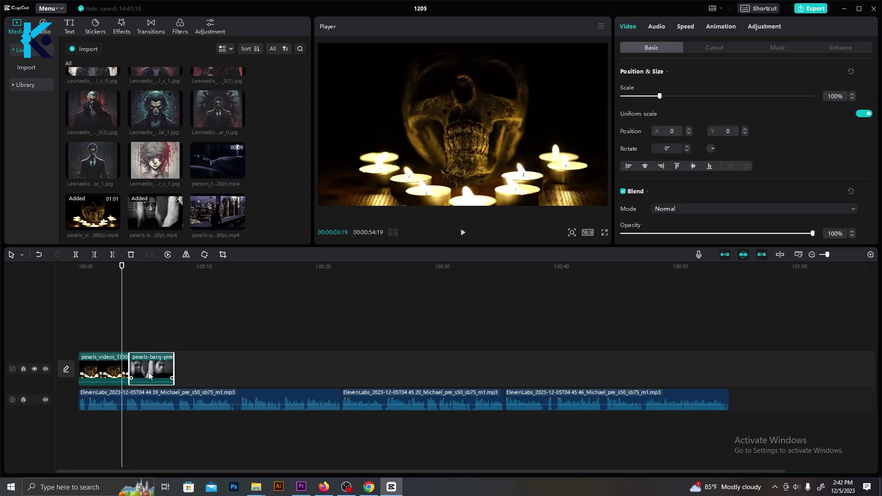
key(space)
key(space)
key(space)
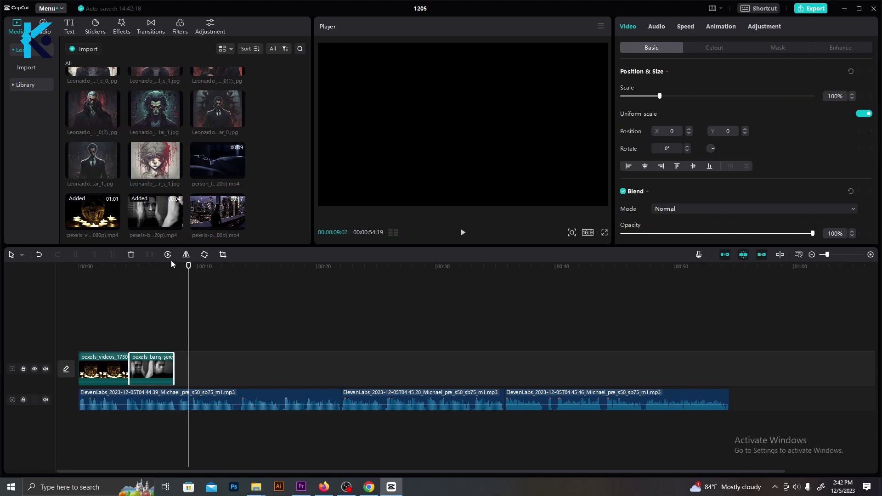
drag(171, 267, 109, 268)
Step: Add the night city clip with the man on the rooftop after the black-and-white clip and preview it
key(space)
scroll(159, 138, up, 5)
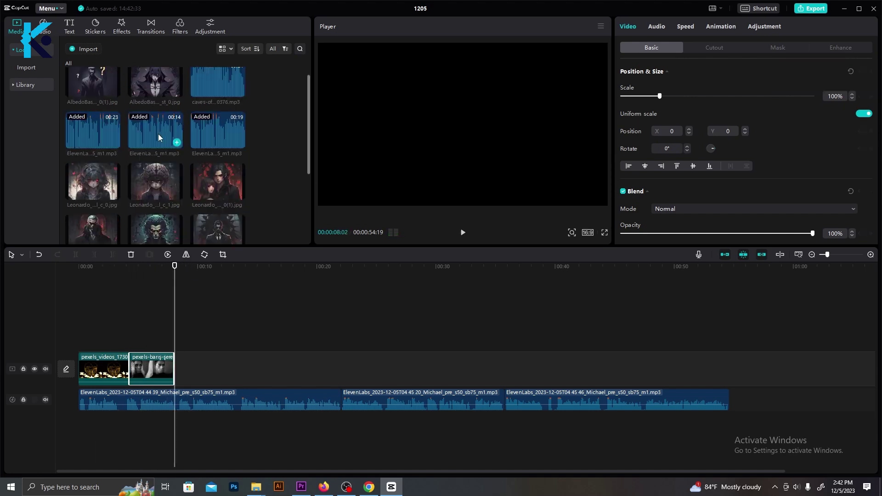
scroll(193, 179, down, 5)
drag(217, 221, 180, 369)
Step: Replay the opening against the voice-over and split the candlelit skull clip at about 00:00:01:27
key(space)
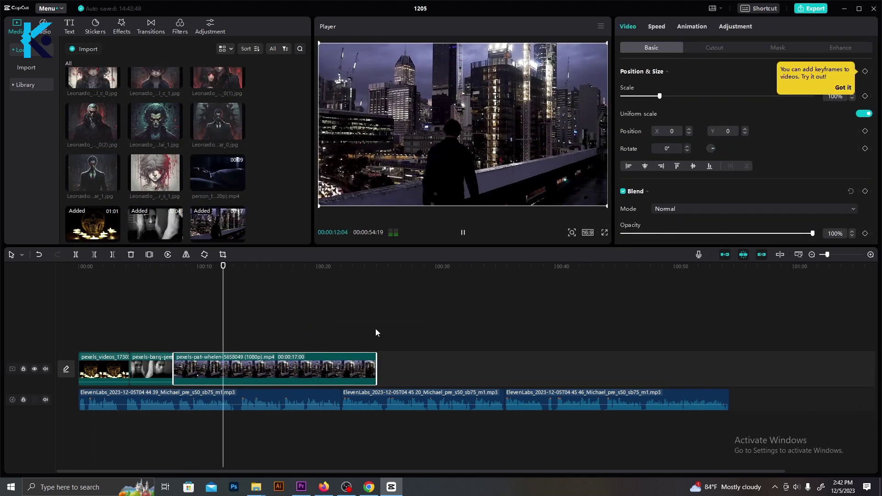
click(71, 270)
key(space)
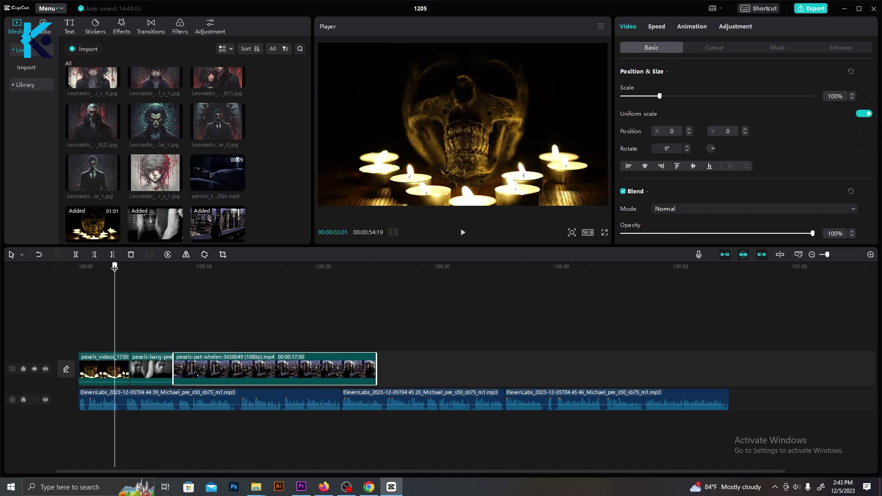
click(101, 268)
click(76, 255)
shift+click(176, 368)
Step: Insert the image of the suited man with question marks at the skull clip's split and scale it to 139% to fill the frame
scroll(209, 188, up, 5)
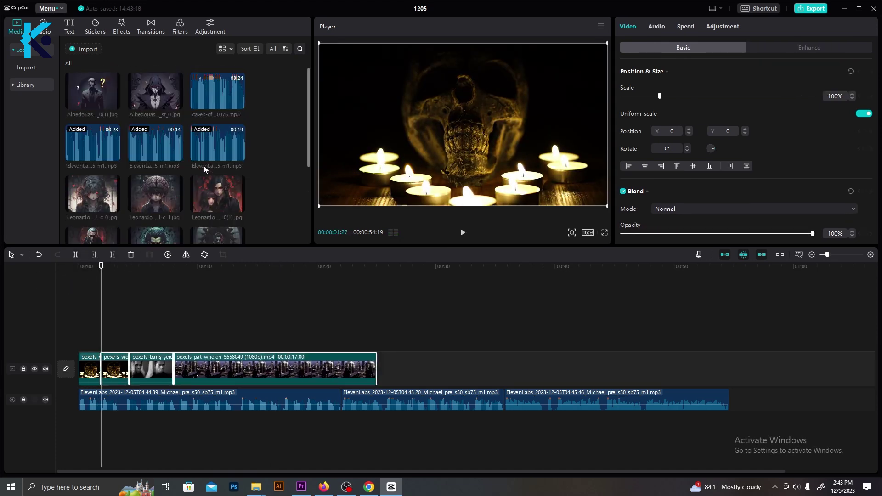
scroll(197, 174, down, 5)
scroll(181, 189, up, 5)
drag(92, 91, 108, 368)
drag(572, 205, 614, 237)
Step: Shorten the first skull segment to about 1 second so the question-mark image starts earlier, and preview the cut
click(79, 267)
key(space)
key(space)
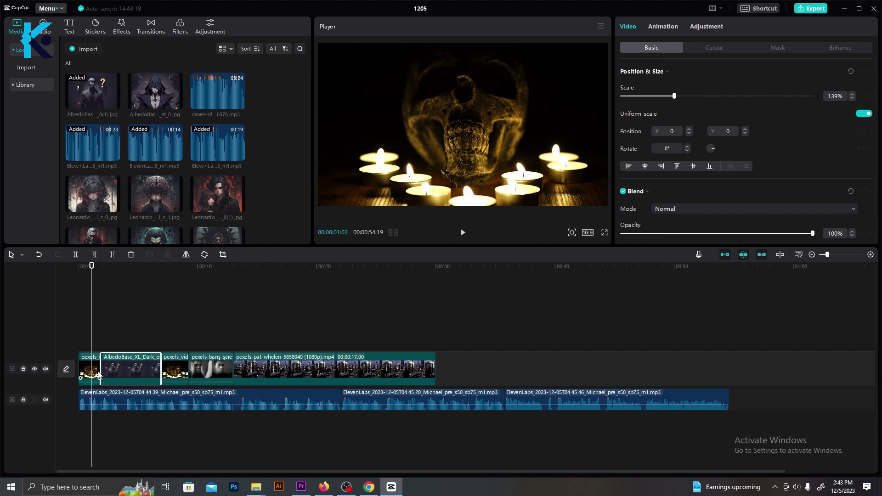
drag(101, 371, 81, 372)
click(75, 254)
key(Delete)
key(space)
click(79, 265)
key(space)
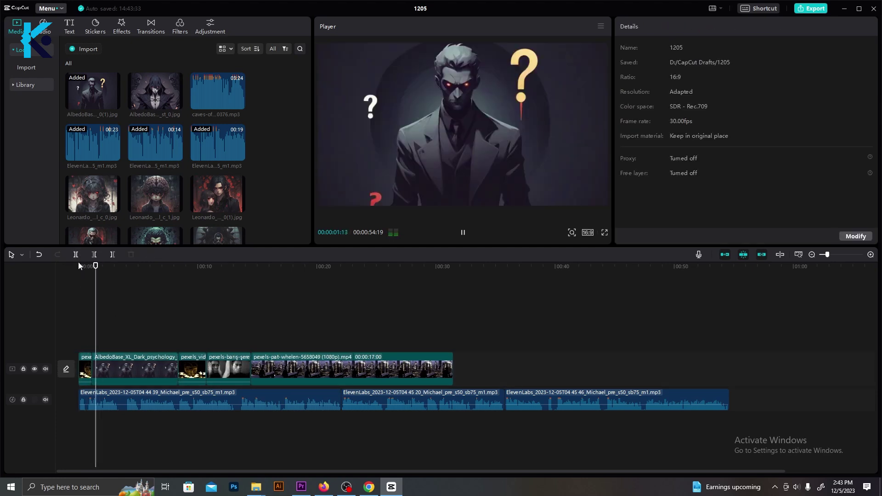
Step: Trim the question-mark image to about 3 seconds and play the sequence from there
click(129, 331)
drag(177, 367, 129, 358)
key(space)
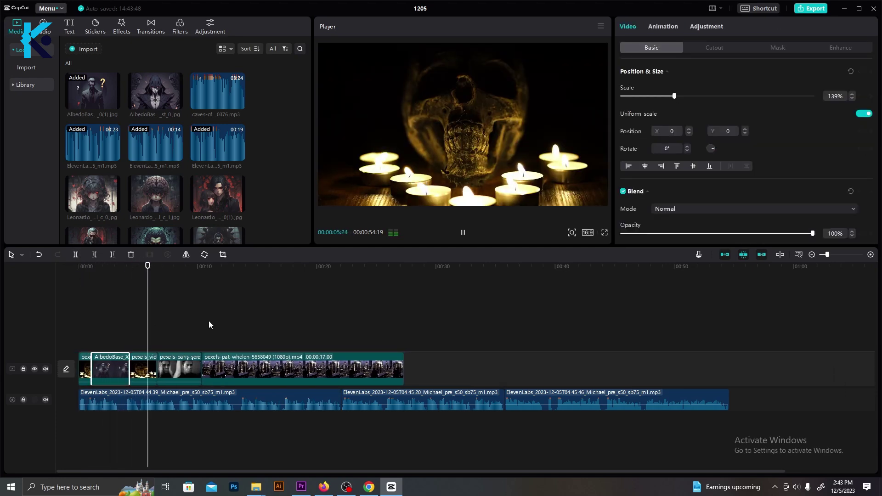
Step: Insert the Leonardo image of the dark-coated man before the night city clip, scale it to 136% and shorten it to the narration
click(221, 361)
key(space)
scroll(181, 202, down, 2)
drag(155, 164, 200, 339)
key(space)
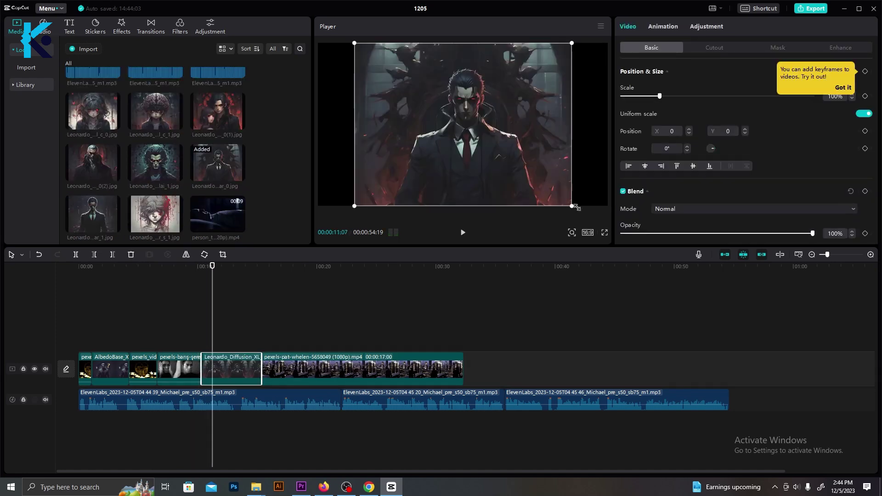
key(space)
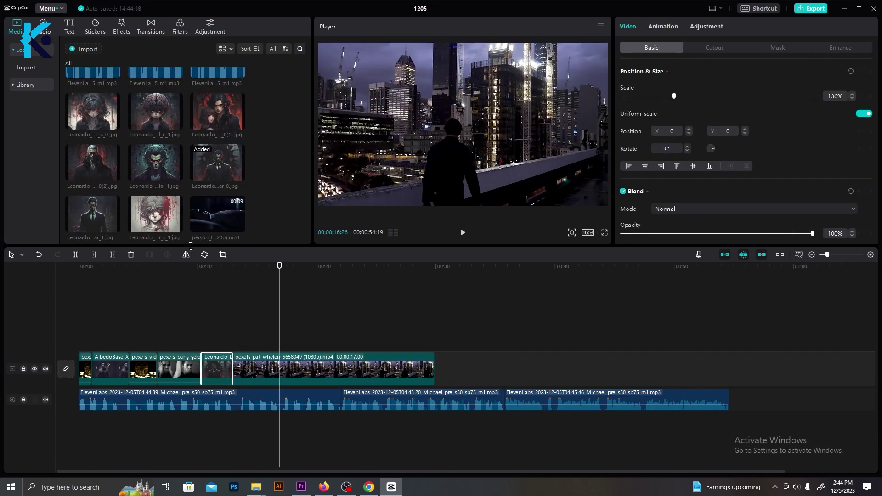
Step: Split the night city clip at 00:00:16:26 and insert the blood-streaked portrait there, scaled to 134% and trimmed to about 2 seconds
click(76, 254)
drag(156, 214, 279, 365)
drag(571, 206, 608, 233)
key(space)
Step: Replace the leftover night city segment with the clip of the person lying down, ending it with the first voice-over
key(space)
drag(339, 369, 301, 369)
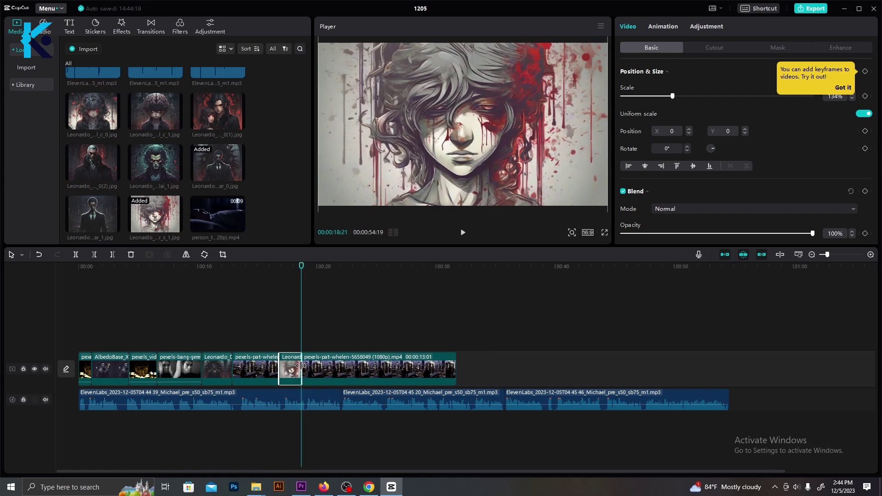
click(359, 369)
key(Delete)
drag(217, 214, 341, 372)
key(space)
key(space)
Step: Add the Black smoke transition between the first skull segment and the question-mark image, and preview it from the start
drag(340, 271, 78, 327)
click(150, 27)
click(98, 195)
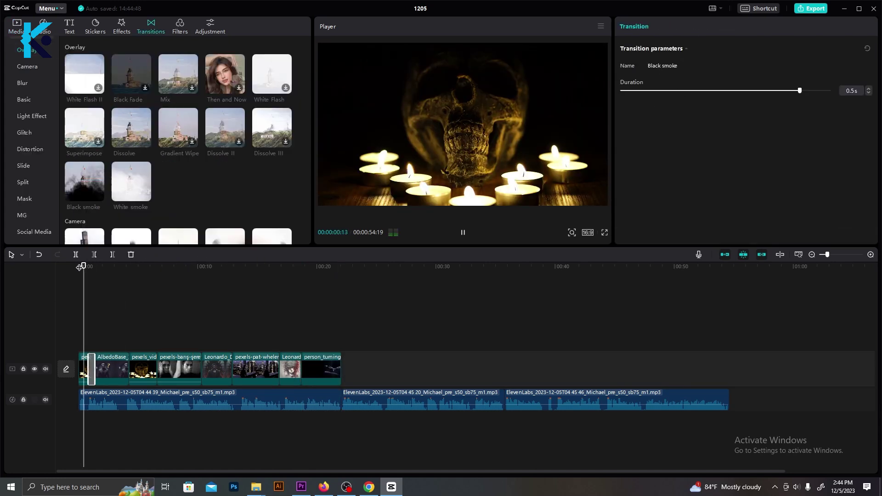
scroll(222, 178, down, 3)
scroll(222, 178, down, 5)
scroll(177, 140, up, 2)
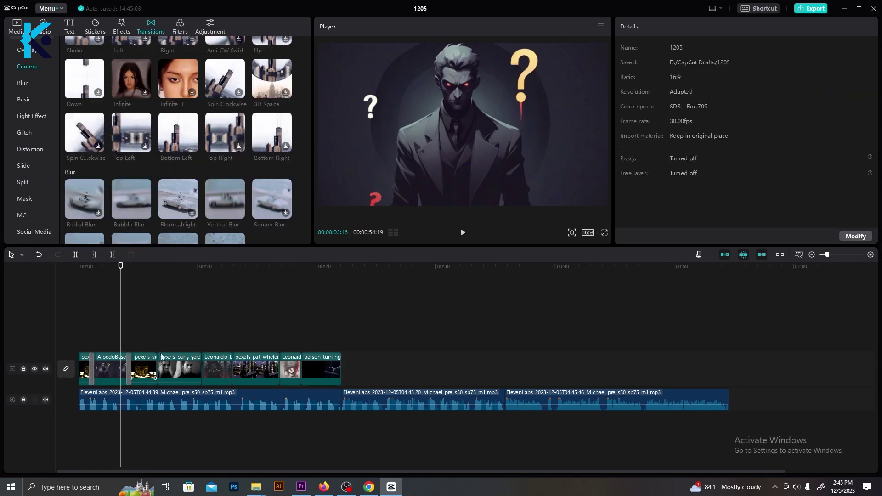
key(space)
Step: Add transitions at the following cuts up to the night city clip, using Squeeze on the cut into the night city clip
click(28, 132)
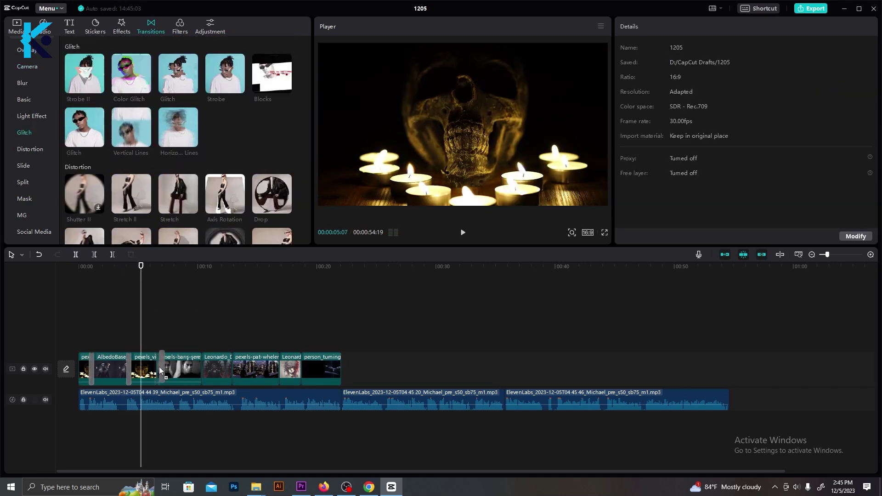
drag(159, 367, 159, 368)
scroll(184, 184, down, 1)
drag(133, 209, 201, 367)
scroll(178, 184, down, 2)
drag(178, 136, 232, 368)
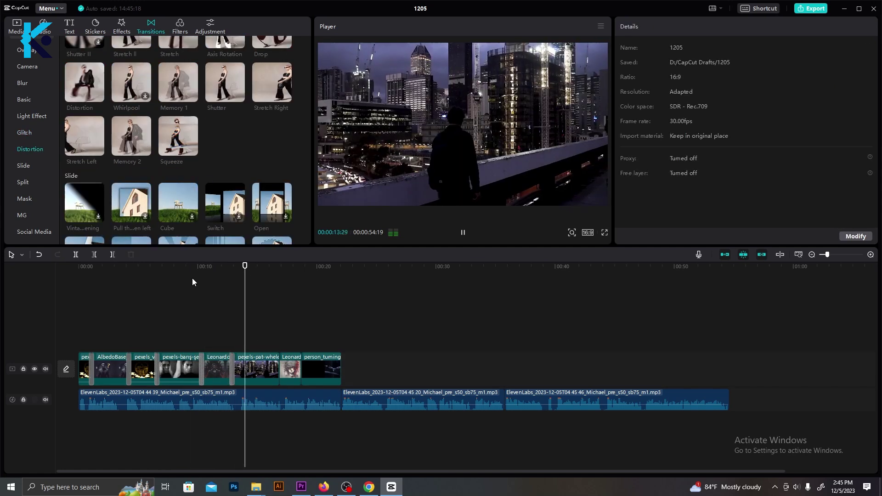
Step: Add the Color Glitch transition before the blood-streaked portrait and the Glitch transition before the clip of the person lying down
scroll(178, 183, up, 3)
drag(131, 157, 279, 369)
drag(179, 156, 299, 369)
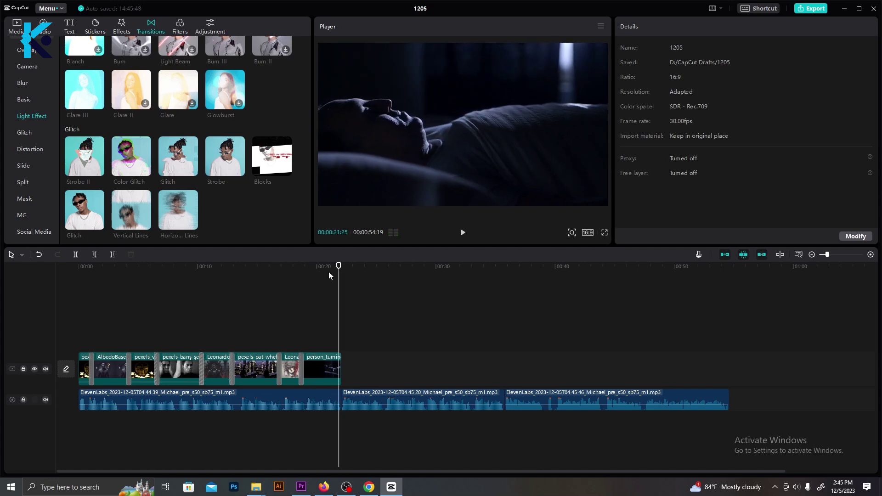
Step: Delete the second and third voice-over files from the audio track and return the playhead to the start
click(83, 304)
click(467, 390)
key(Delete)
click(69, 301)
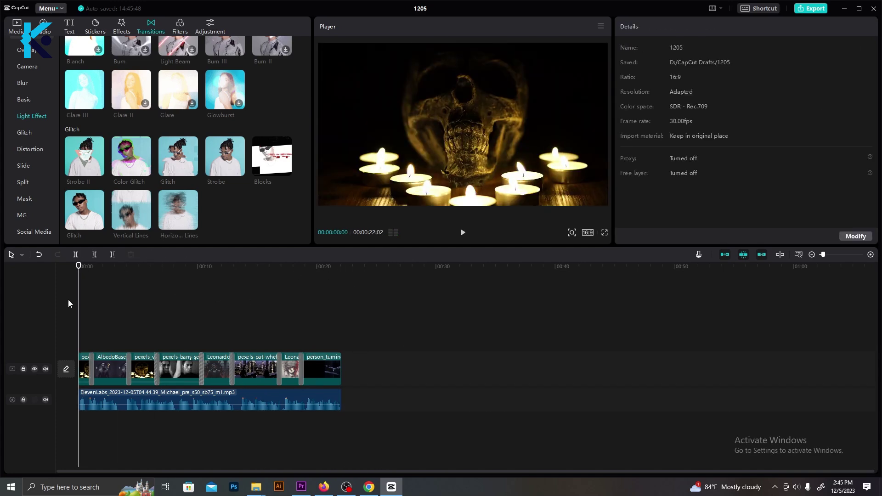
Step: Apply the Spectrum Scanning effect to the first skull segment and preview it
click(123, 26)
drag(183, 152, 87, 370)
key(space)
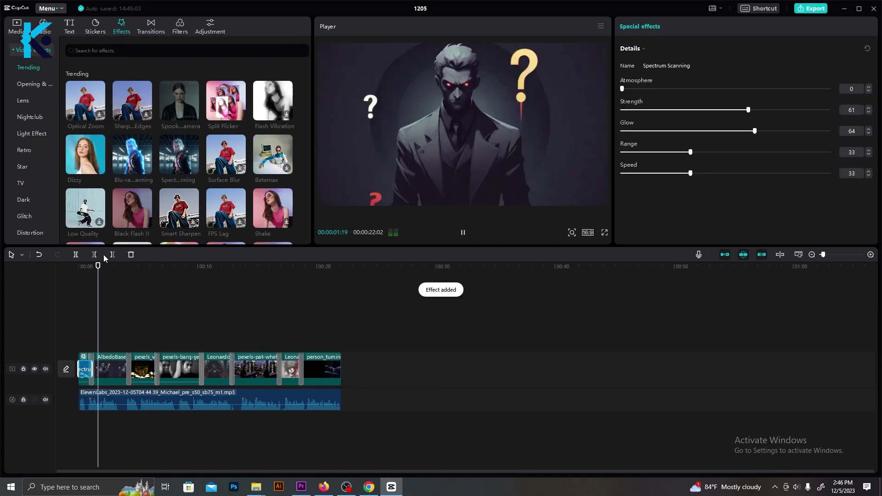
Step: Apply the Fault cassette effect to the question-mark image and the Lightning Crack effect to the second skull segment
scroll(214, 151, down, 5)
drag(179, 158, 140, 367)
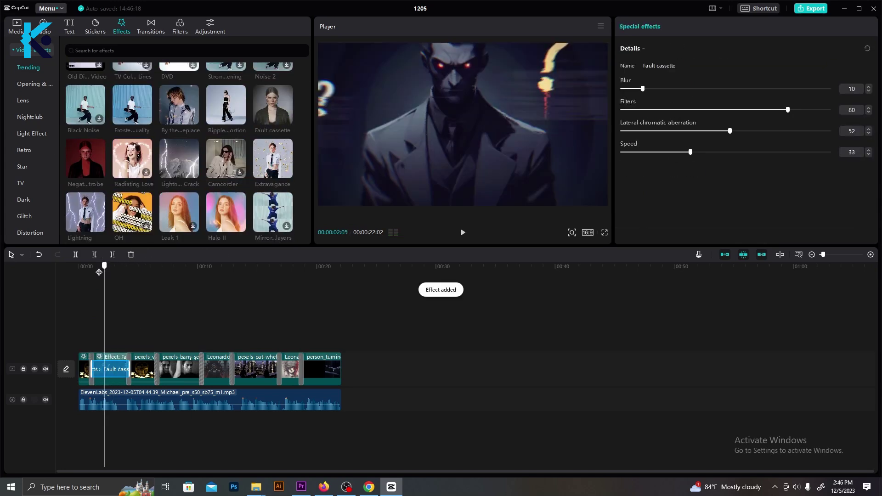
key(space)
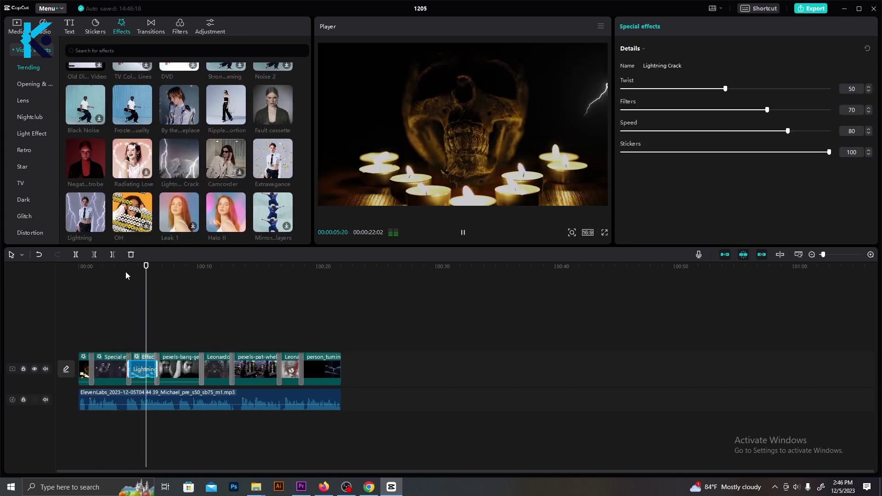
Step: Apply the Negative strobe effect to the black-and-white clip and preview it
click(167, 268)
drag(85, 158, 177, 362)
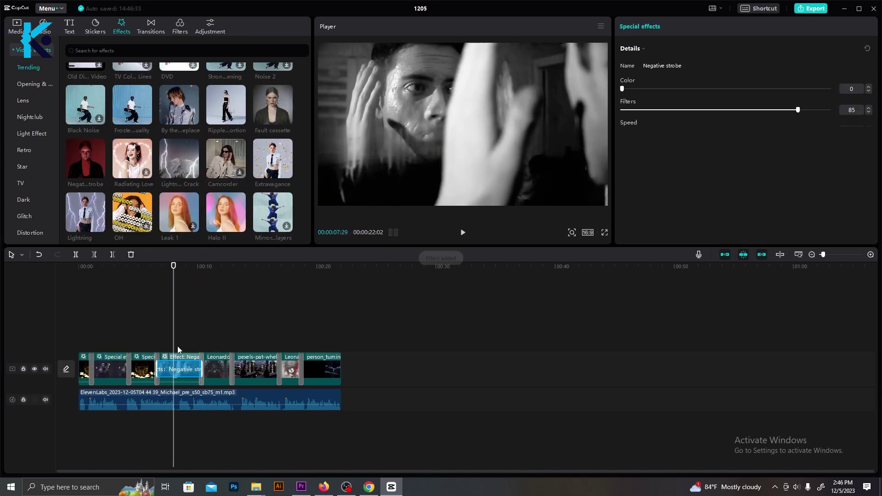
click(154, 269)
key(space)
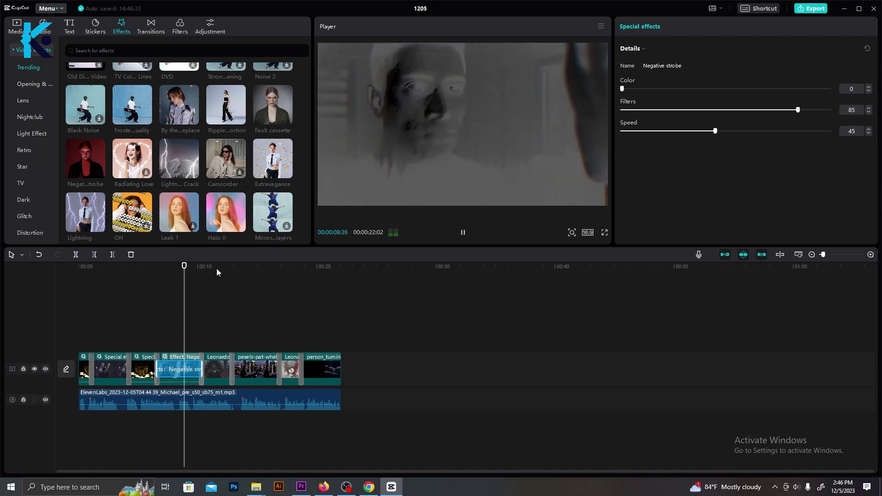
key(space)
Step: Try the Edge Glow effect on the dark-coated man image and undo it
scroll(132, 177, down, 10)
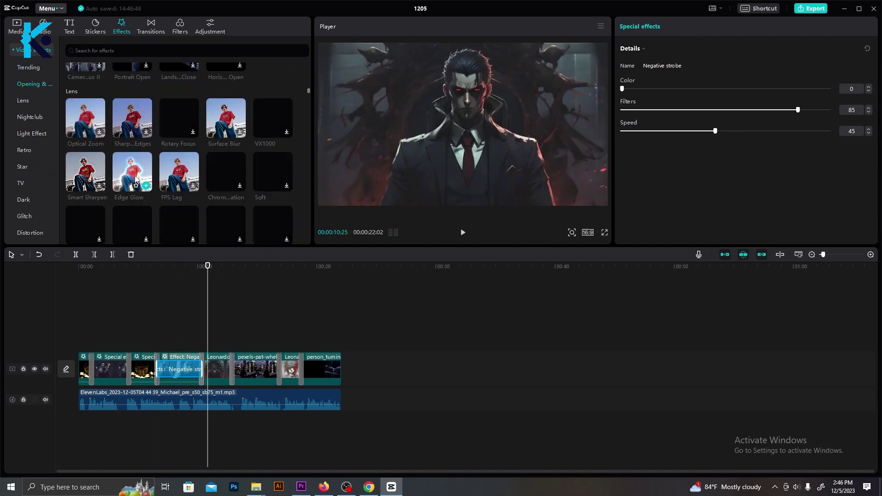
drag(132, 172, 215, 367)
key(ctrl+z)
scroll(184, 203, up, 15)
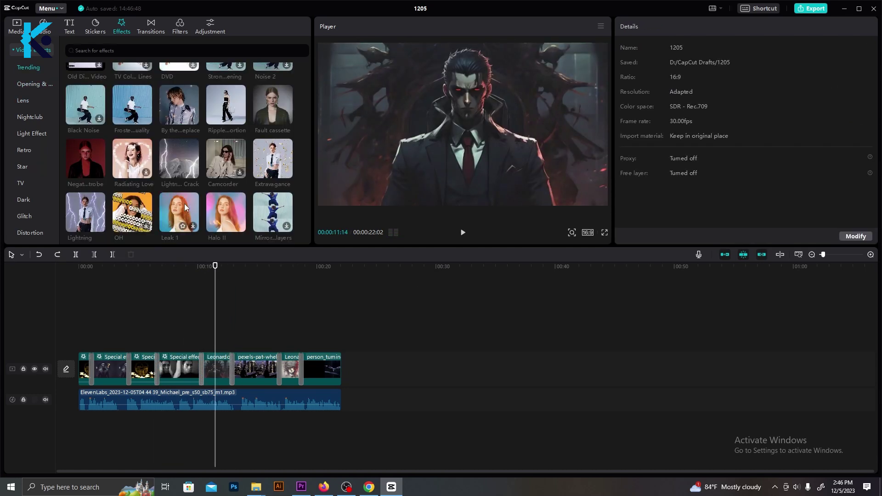
Step: Apply the Chromo-zoom effect to the dark-coated man image and play it back
drag(177, 160, 215, 368)
click(194, 267)
key(space)
Step: Apply the Spectrum Scanning effect to the night city clip and preview it
key(space)
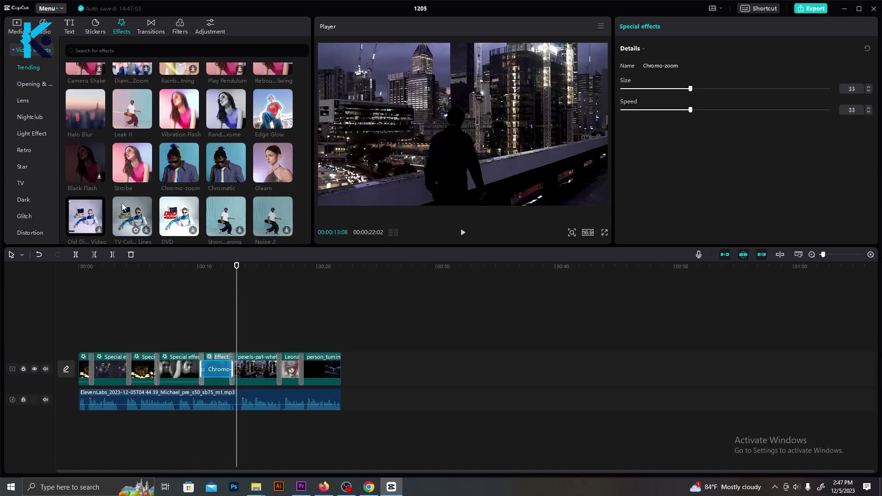
scroll(184, 152, up, 3)
drag(179, 77, 255, 368)
Step: Try the Edge Glow effect on the blood-streaked portrait, preview it and undo it
key(space)
key(space)
scroll(271, 151, down, 3)
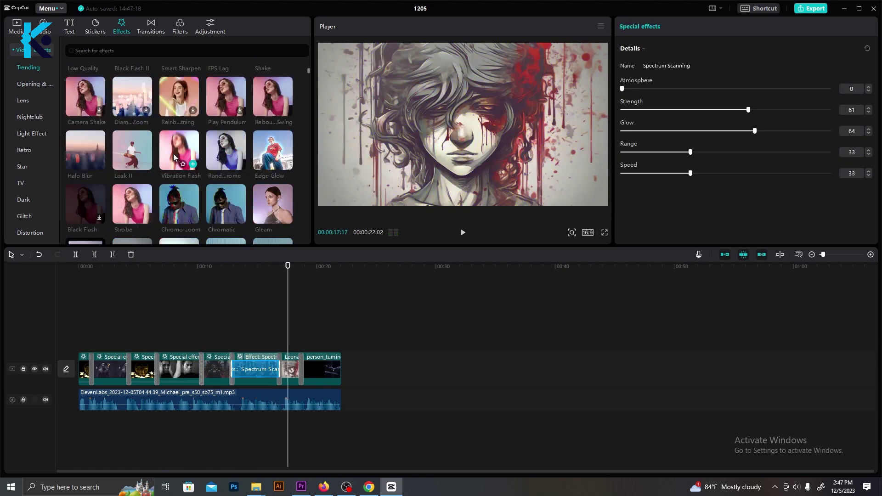
drag(275, 132, 289, 368)
key(space)
key(ctrl+z)
key(space)
Step: Apply the Lightning Crack effect to the blood-streaked portrait and the Strong Sharpening effect to the final clip
scroll(179, 161, down, 4)
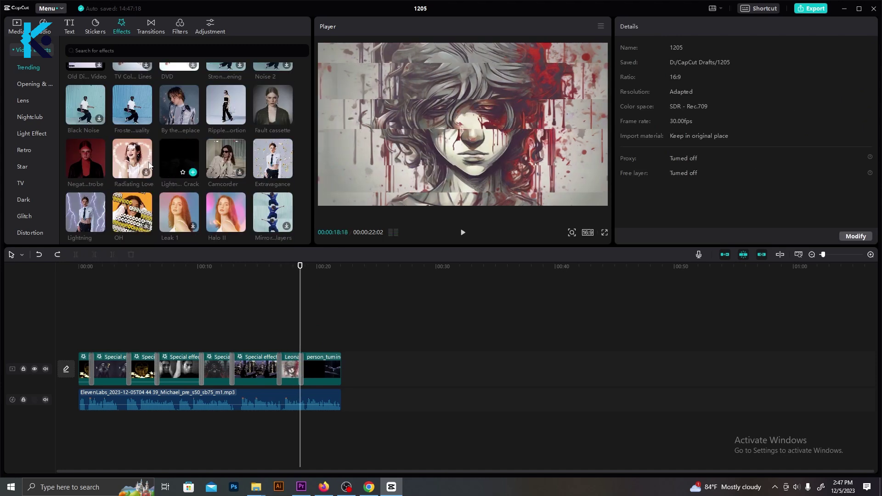
drag(178, 159, 291, 367)
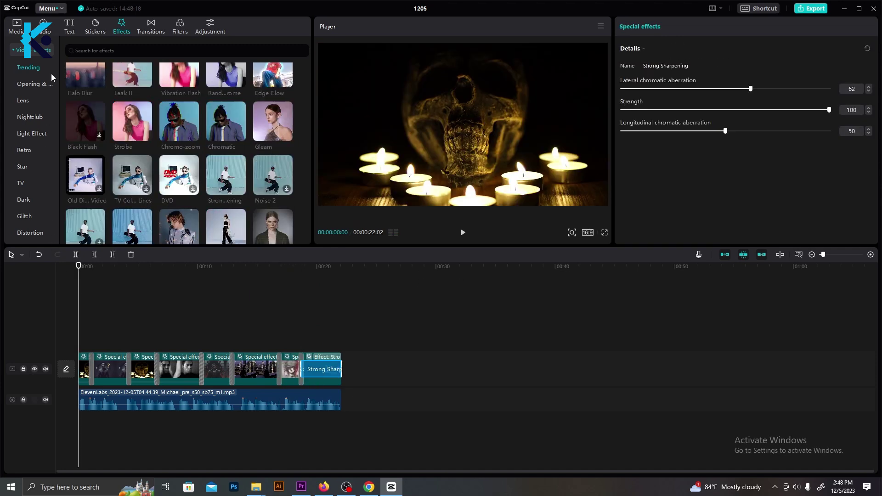
Step: Generate English auto captions from the voice-over
click(73, 29)
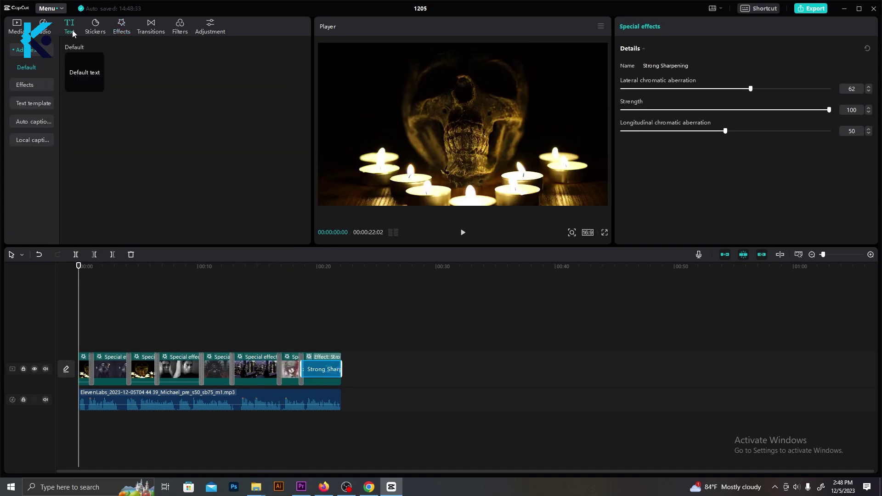
click(41, 122)
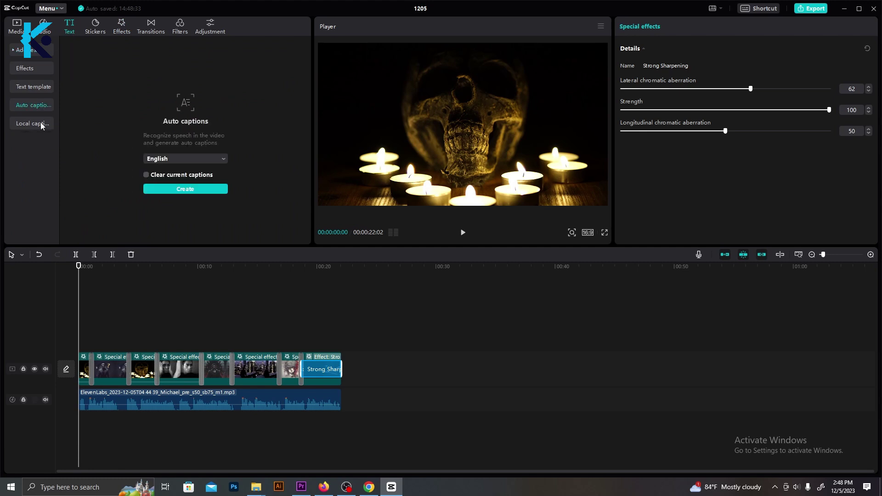
click(189, 186)
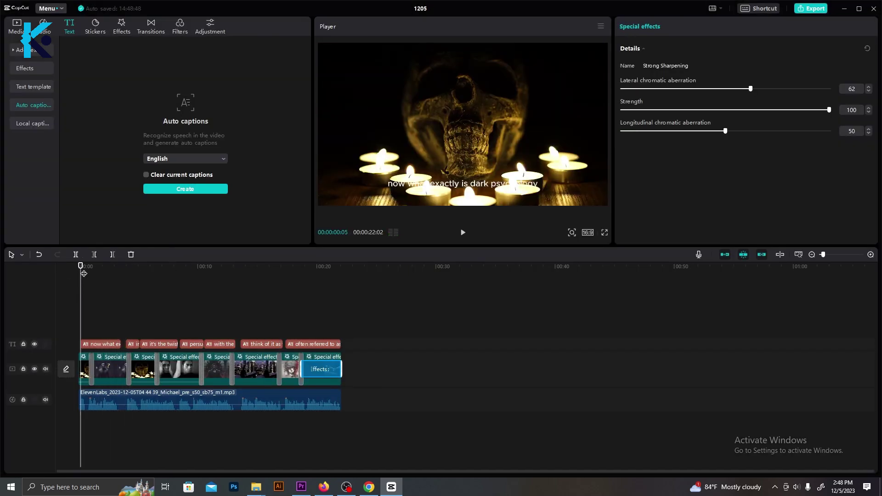
Step: Format all captions in uppercase Gloock-Regular at size 7 and move them to the middle of the frame
click(712, 121)
scroll(710, 220, down, 10)
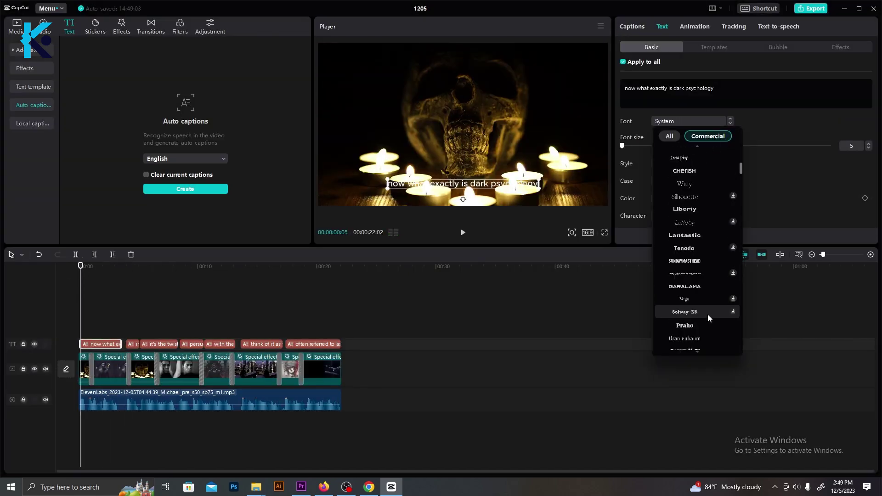
click(705, 289)
click(709, 326)
click(661, 182)
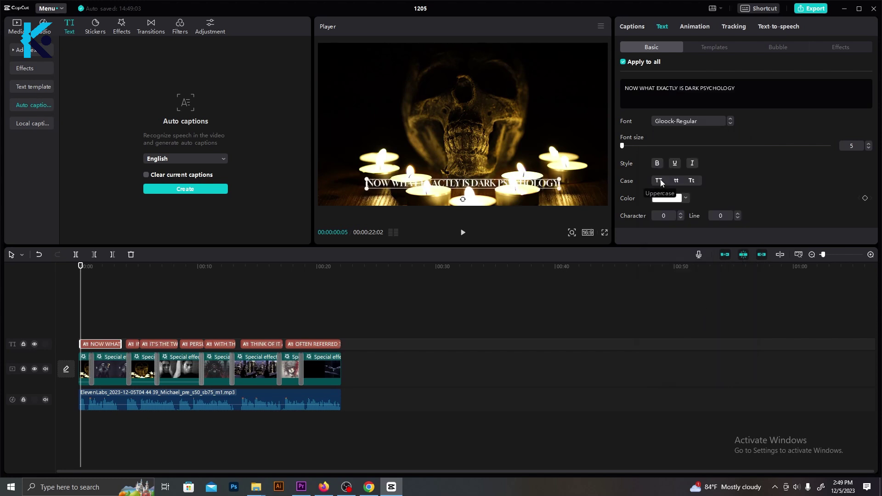
drag(622, 146, 624, 146)
drag(532, 183, 570, 139)
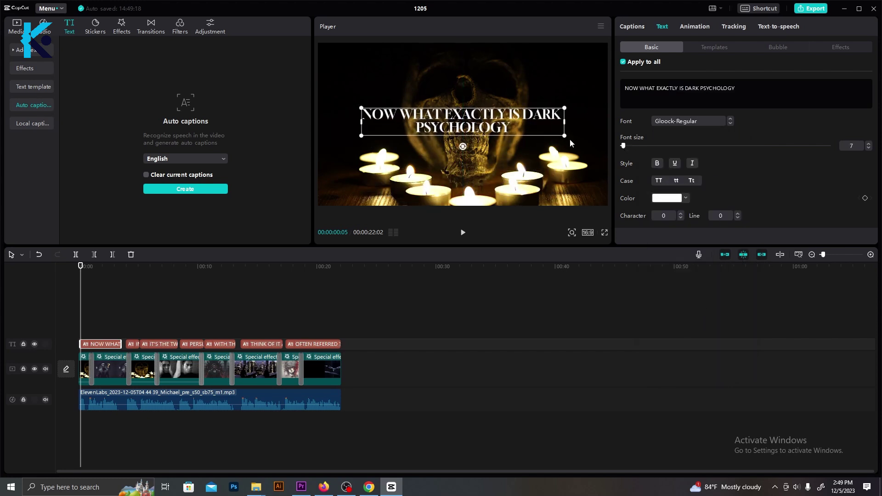
Step: Apply the white preset text style with a pink edge to all captions and play the sequence to check them
scroll(782, 184, down, 8)
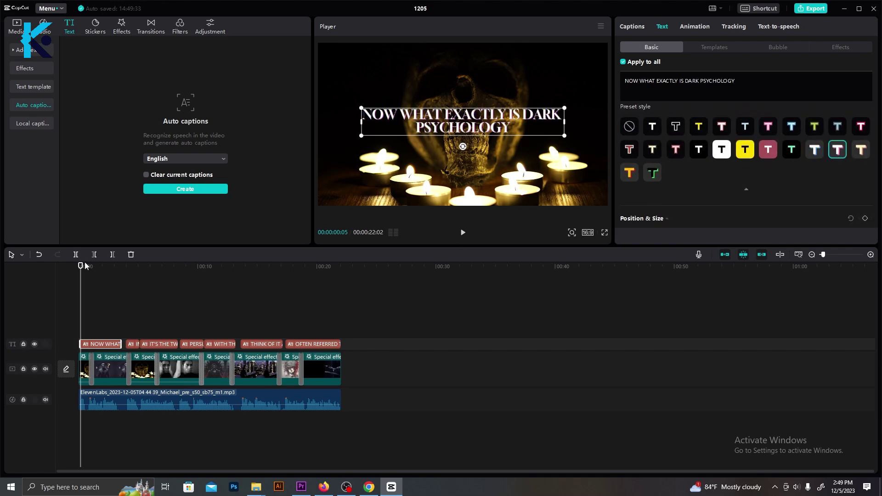
key(space)
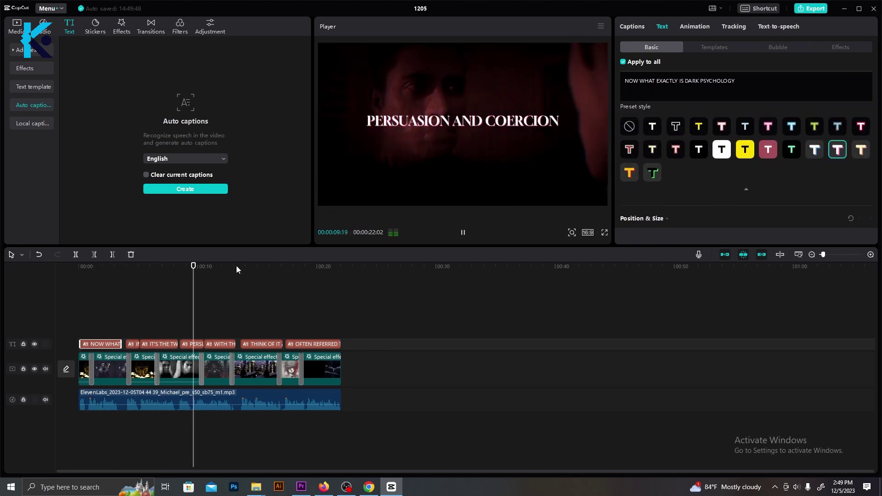
drag(223, 266, 80, 296)
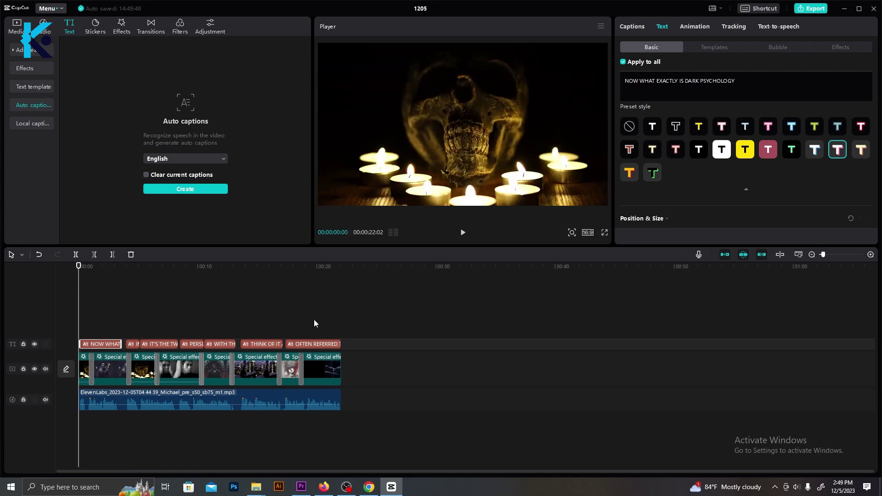
Step: Select all the captions on the timeline and apply the Flutter entrance animation to them
click(195, 336)
click(95, 344)
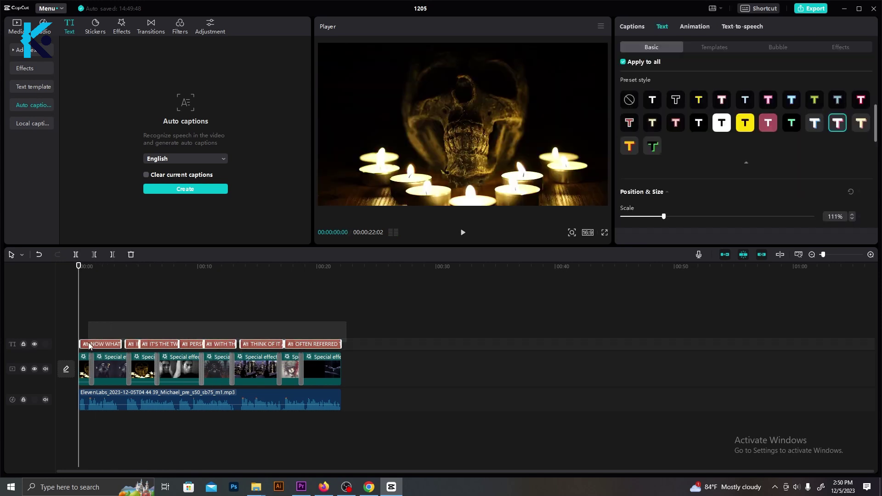
click(691, 30)
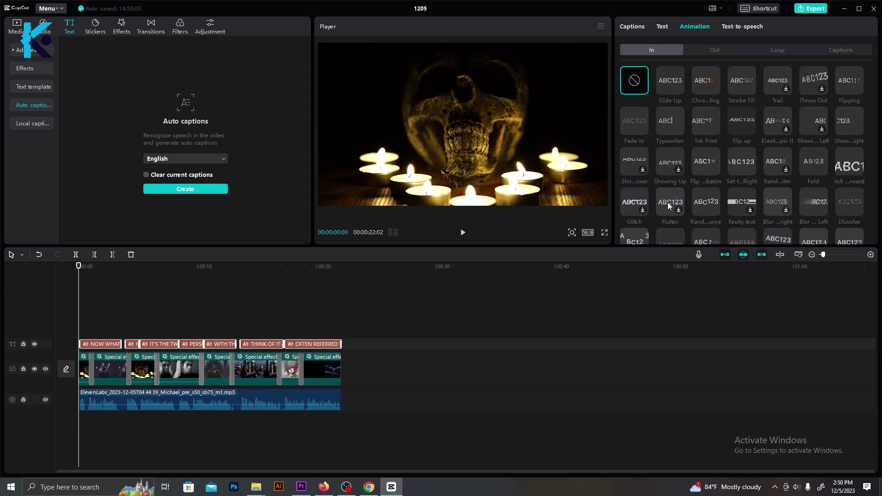
click(669, 202)
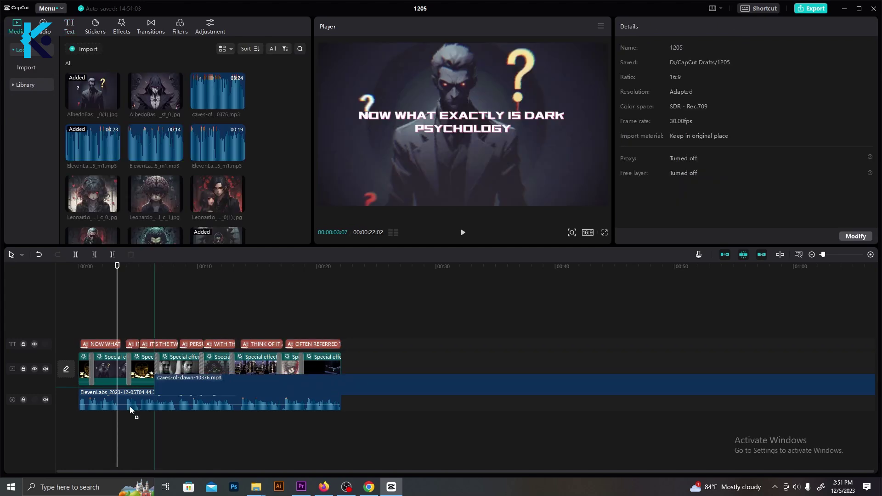
Step: Add the caves-of-dawn music on a track below the voice-over and lower its volume to about -11.8 dB
drag(130, 408, 128, 420)
key(space)
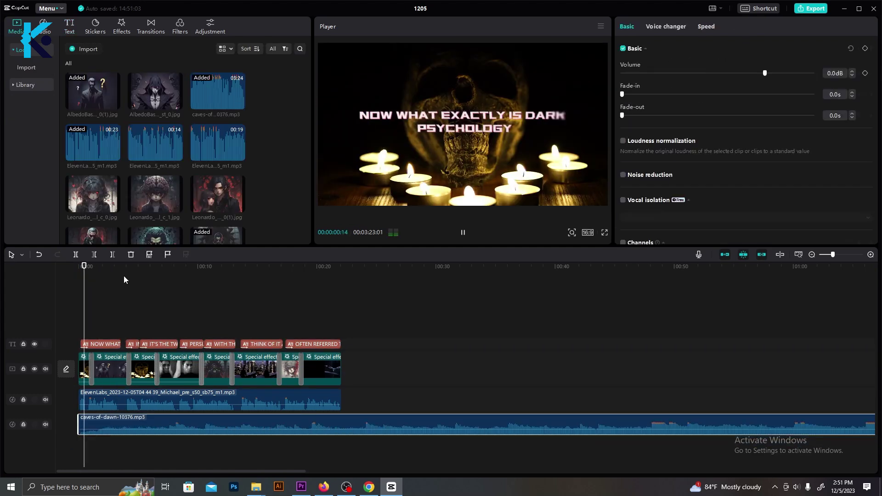
drag(765, 73, 732, 76)
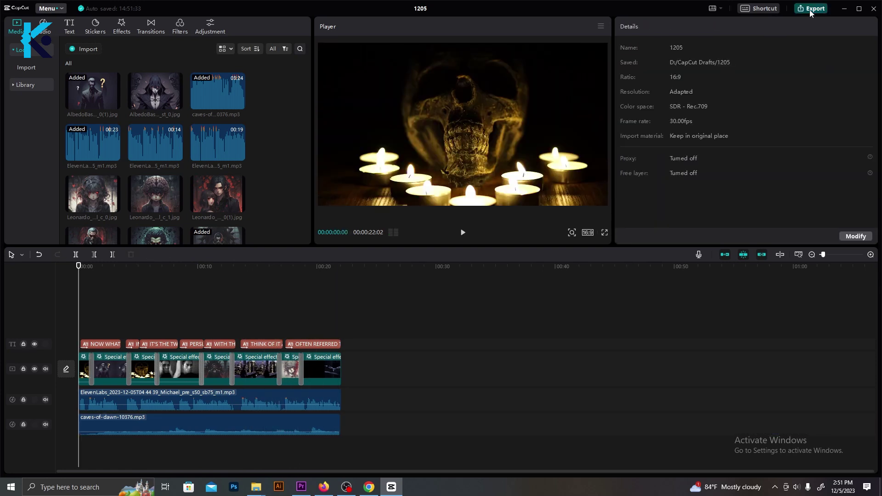
Step: Trim the background music to the end of the video and open the export settings
click(811, 9)
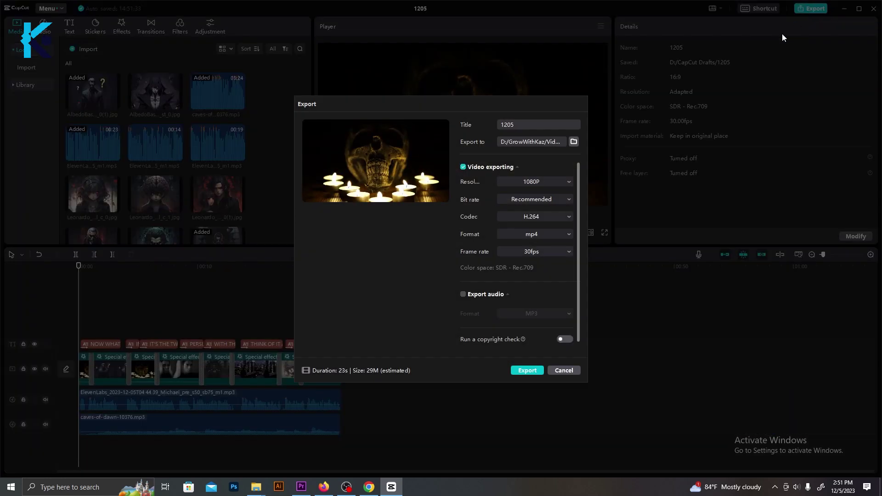